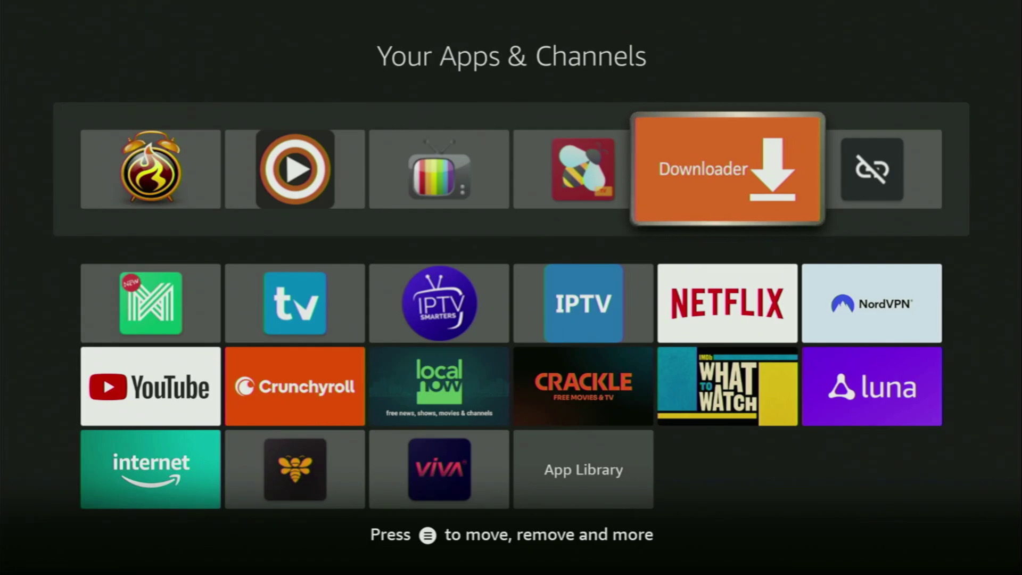
Step: Open Downloader and browse its Browser, Files and Favorites sections
{"action": "key", "text": "Return"}
{"action": "key", "text": "Down"}
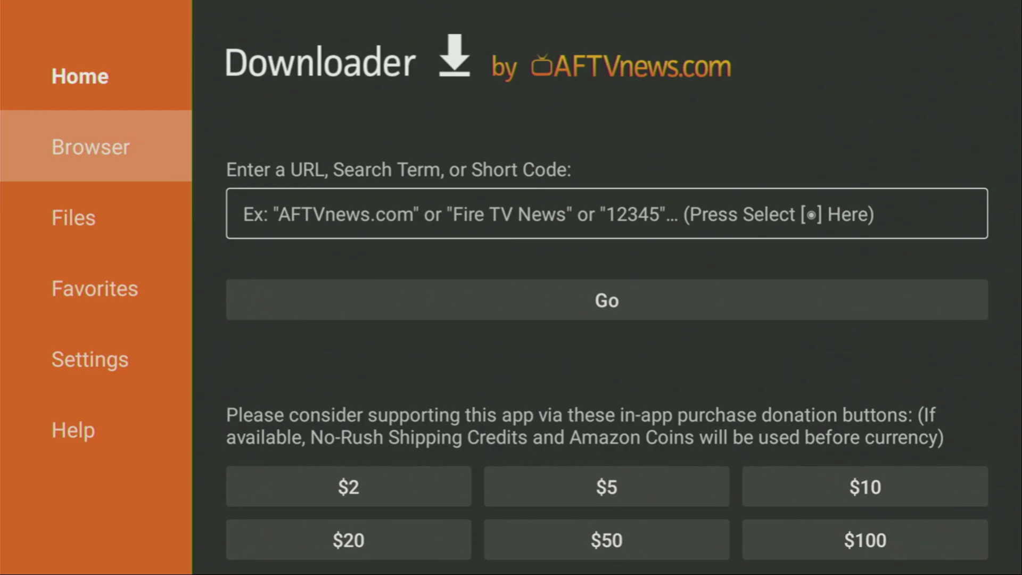
{"action": "key", "text": "Down"}
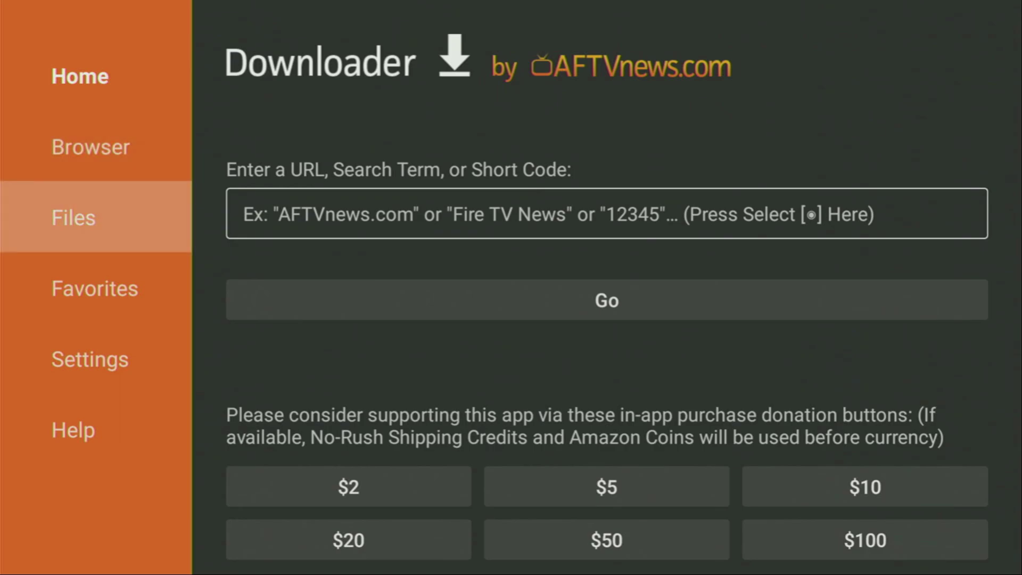
{"action": "key", "text": "Down"}
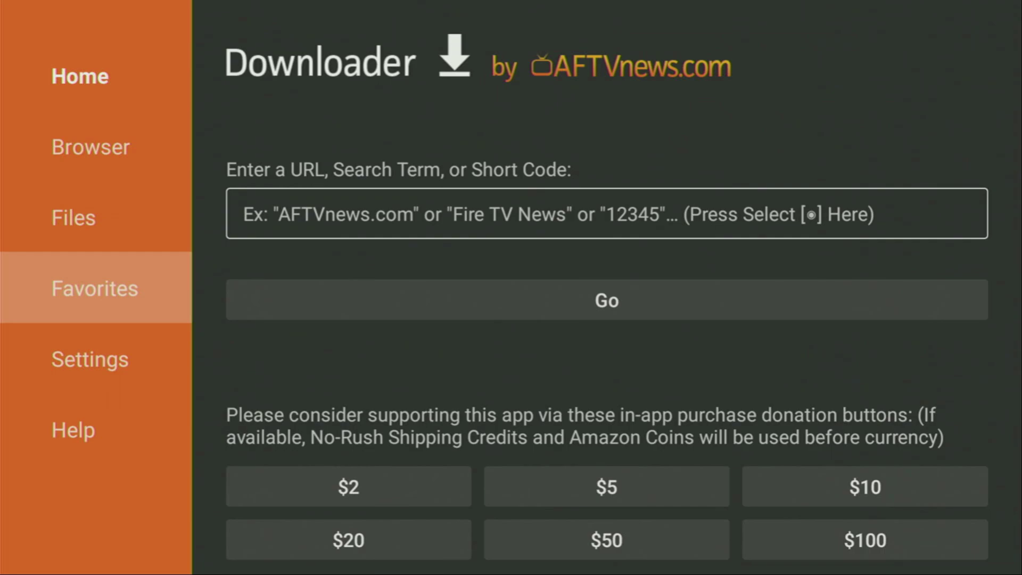
{"action": "key", "text": "Up"}
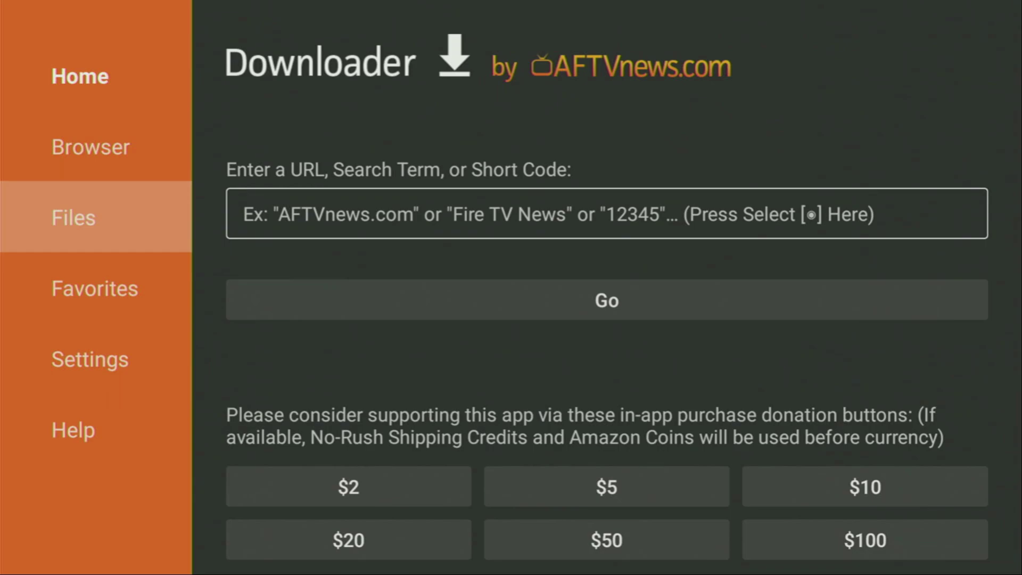
{"action": "key", "text": "Up"}
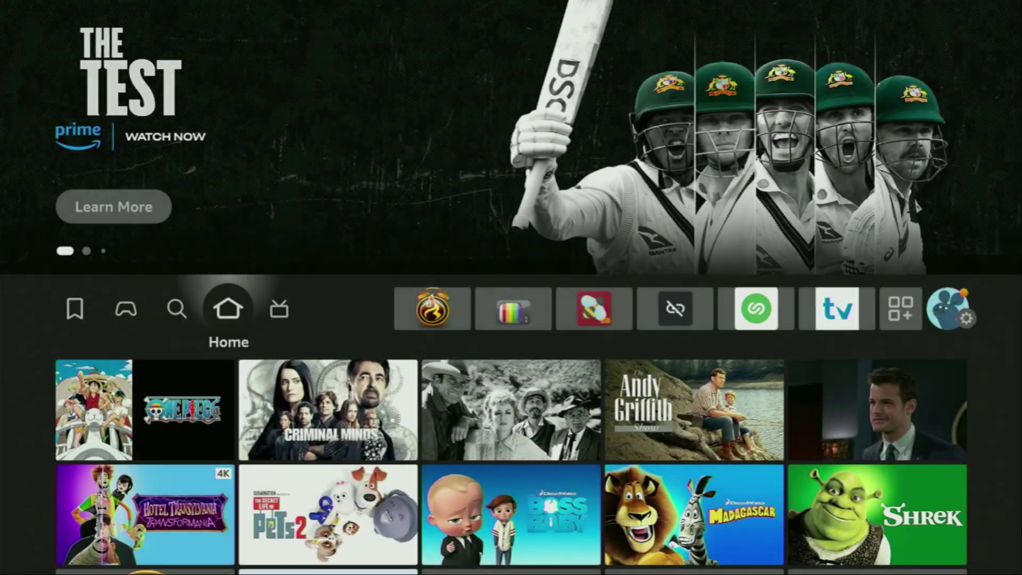
Step: Search for 'Do' with the on-screen keyboard and run the Downloader suggestion
{"action": "key", "text": "Left"}
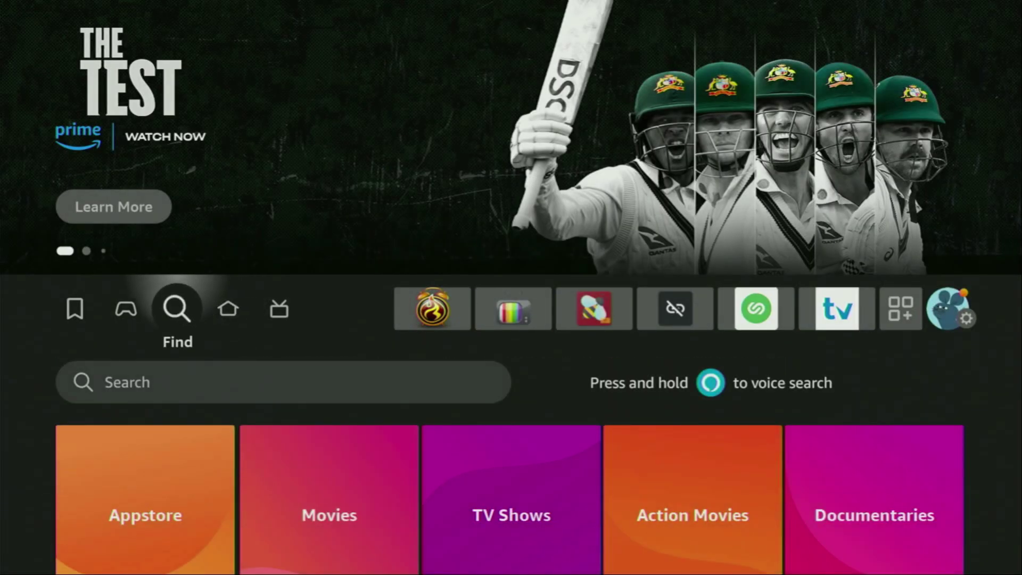
{"action": "key", "text": "Down"}
{"action": "key", "text": "Return"}
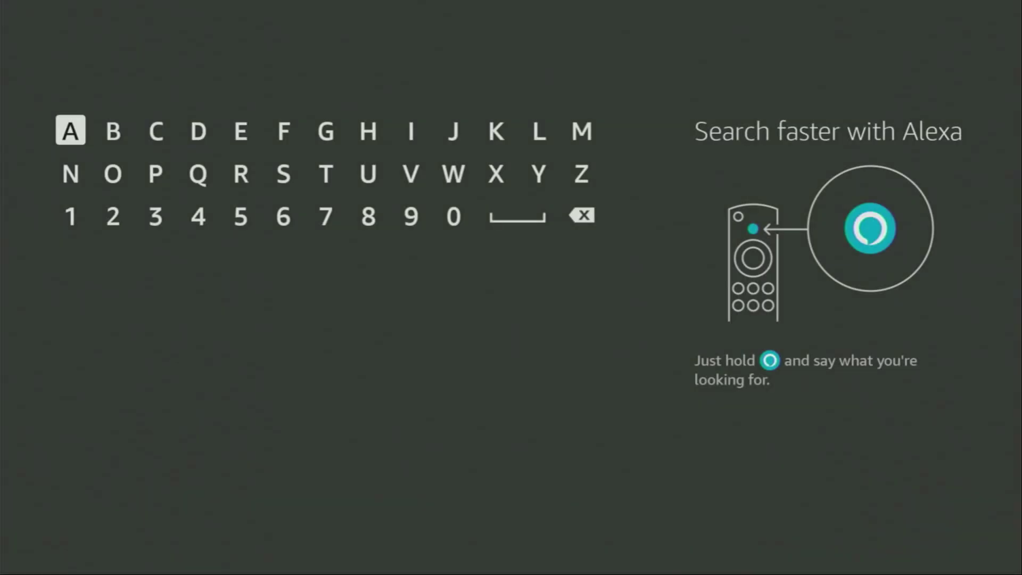
{"action": "key", "text": "Right"}
{"action": "key", "text": "Right"}
{"action": "key", "text": "Right"}
{"action": "key", "text": "Return"}
{"action": "key", "text": "Down"}
{"action": "key", "text": "Left"}
{"action": "key", "text": "Left"}
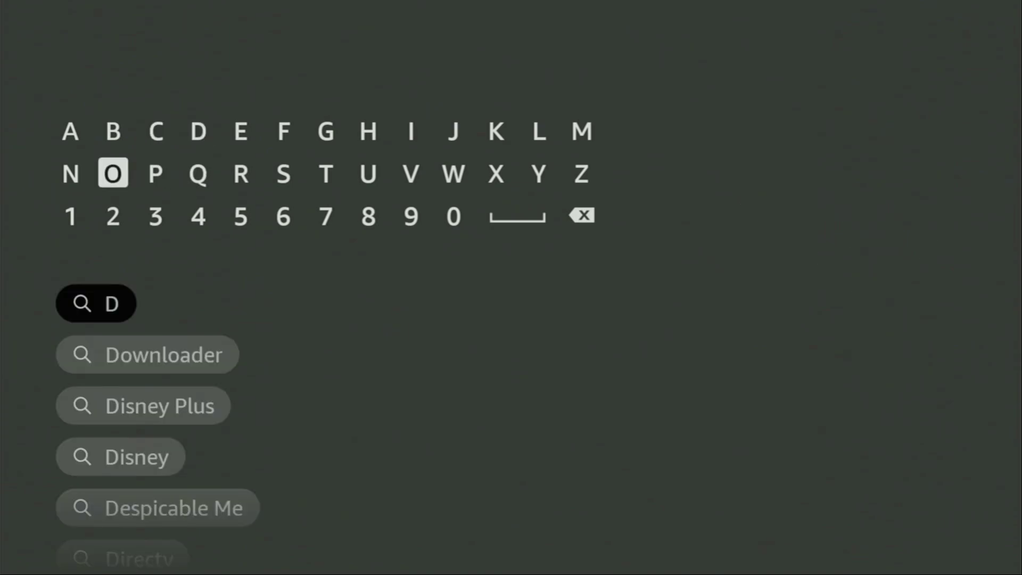
{"action": "key", "text": "Return"}
{"action": "key", "text": "Down"}
{"action": "key", "text": "Down"}
{"action": "key", "text": "Down"}
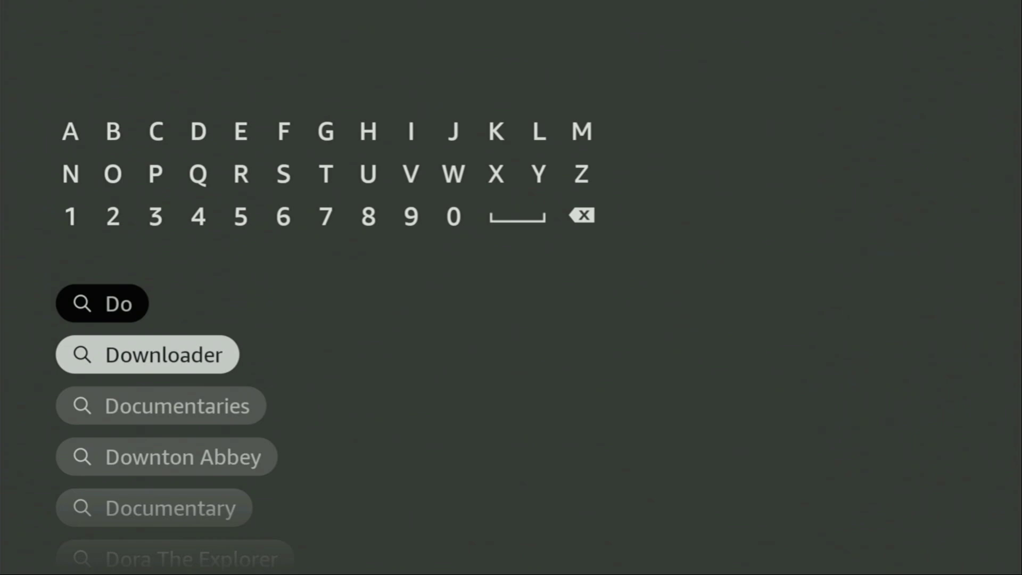
{"action": "key", "text": "Return"}
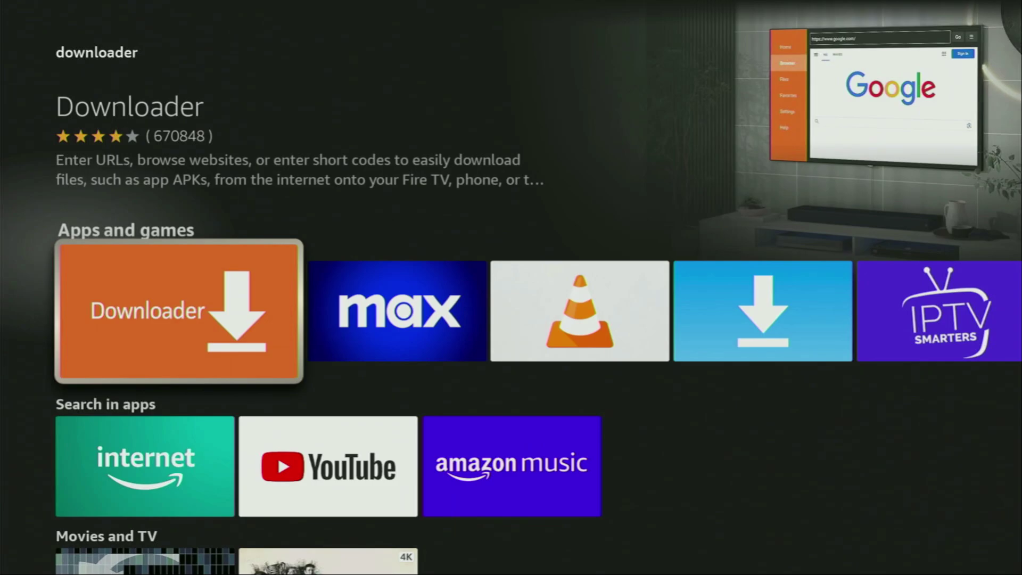
Step: Download and install Downloader from its store page, then return to the home screen
{"action": "key", "text": "Return"}
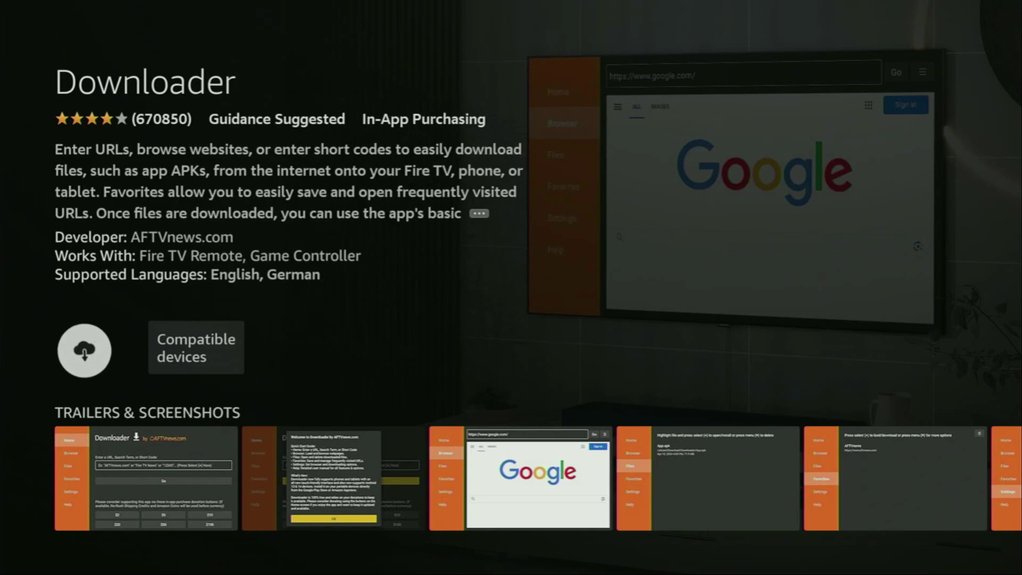
{"action": "key", "text": "Return"}
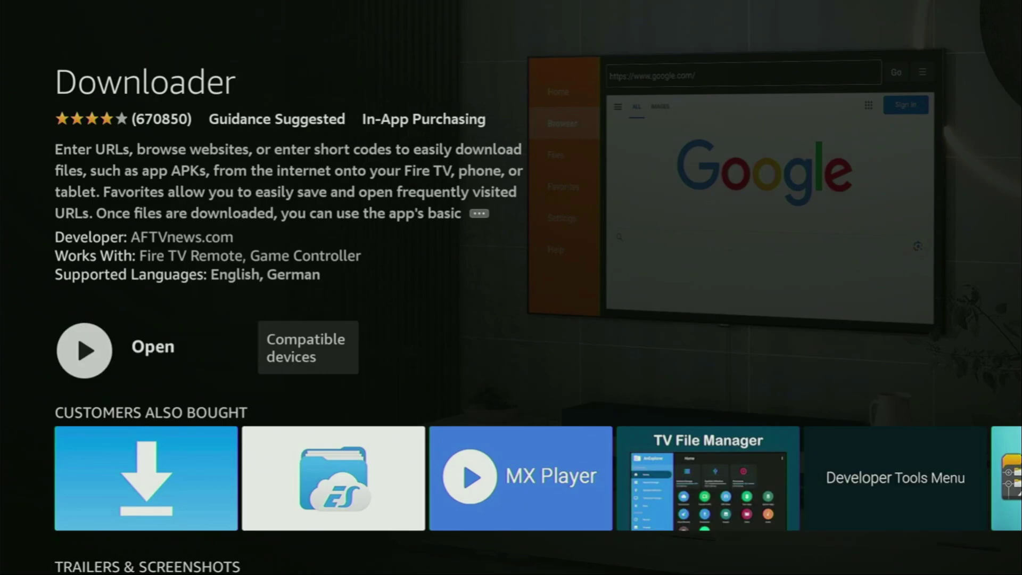
{"action": "key", "text": "Return"}
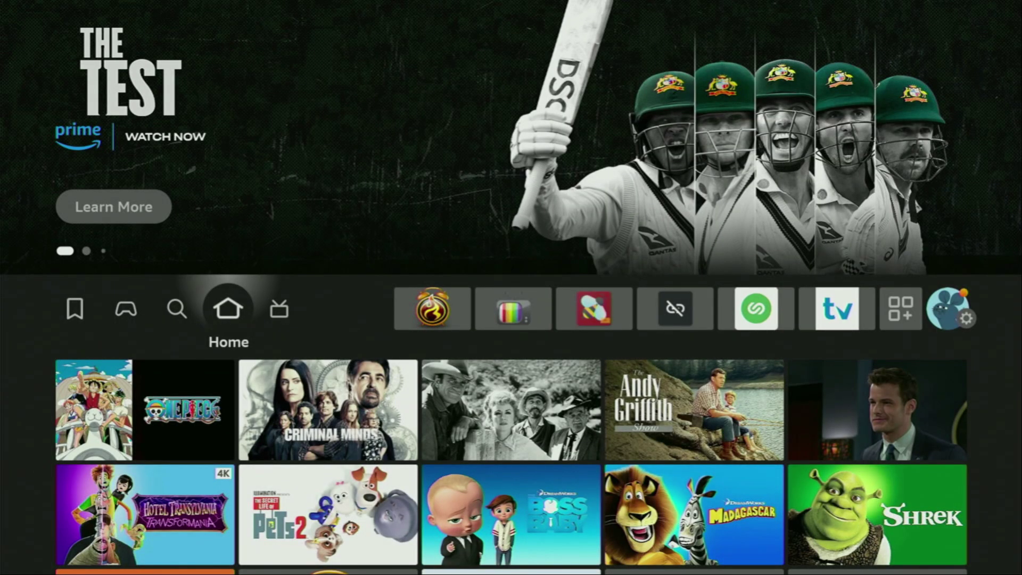
Step: Navigate from the home screen through the Settings gear to My Fire TV
{"action": "key", "text": "Right"}
{"action": "key", "text": "Right"}
{"action": "key", "text": "Right"}
{"action": "key", "text": "Right"}
{"action": "key", "text": "Right"}
{"action": "key", "text": "Right"}
{"action": "key", "text": "Right"}
{"action": "key", "text": "Right"}
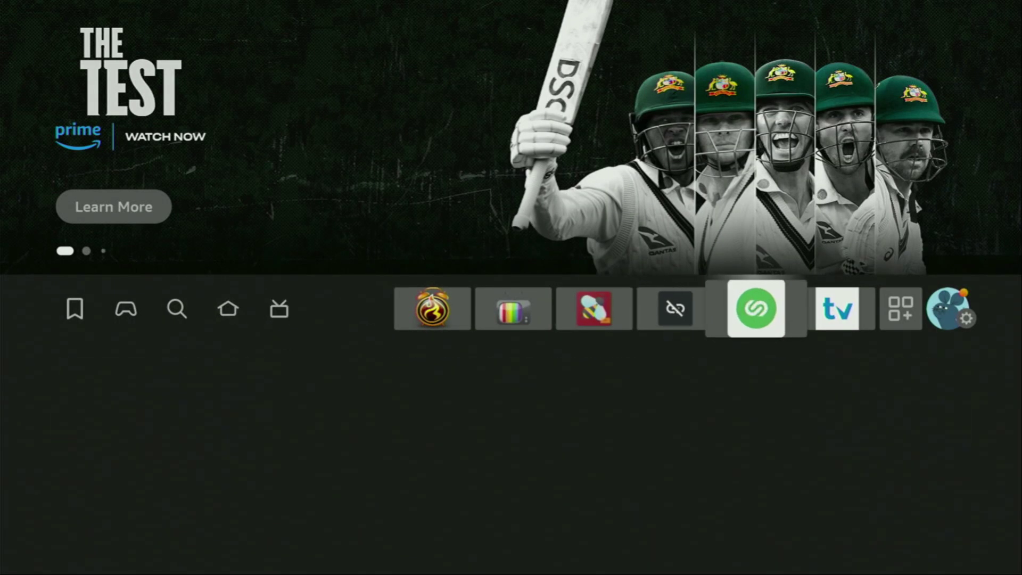
{"action": "key", "text": "Right"}
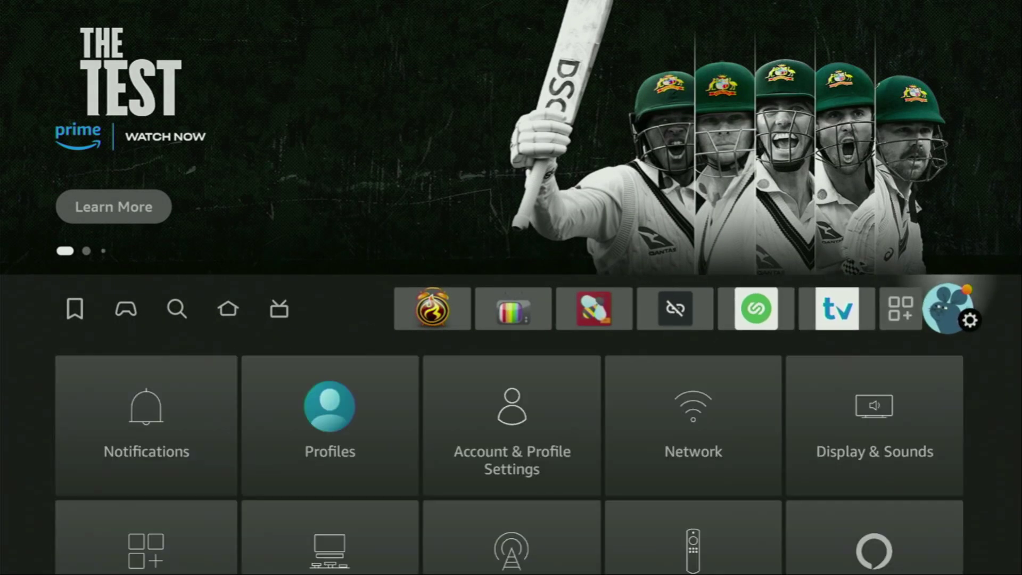
{"action": "key", "text": "Down"}
{"action": "key", "text": "Down"}
{"action": "key", "text": "Down"}
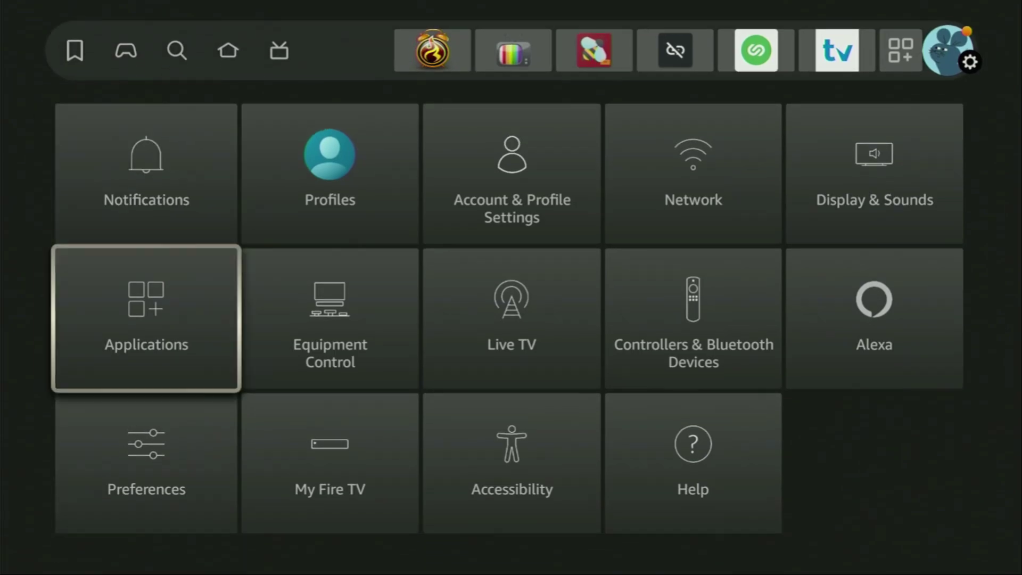
{"action": "key", "text": "Right"}
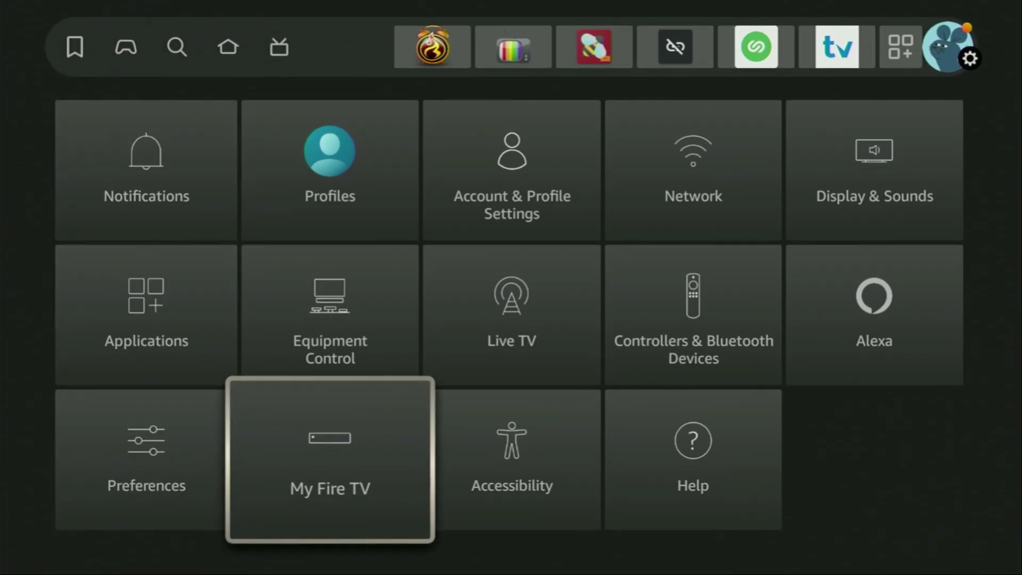
{"action": "key", "text": "Return"}
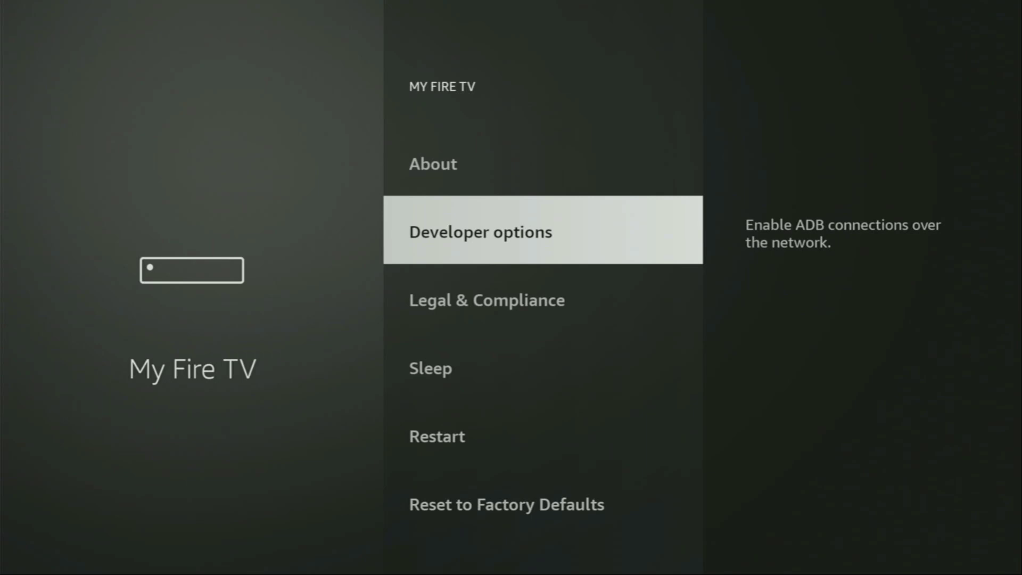
{"action": "key", "text": "Down"}
{"action": "key", "text": "Up"}
{"action": "key", "text": "Up"}
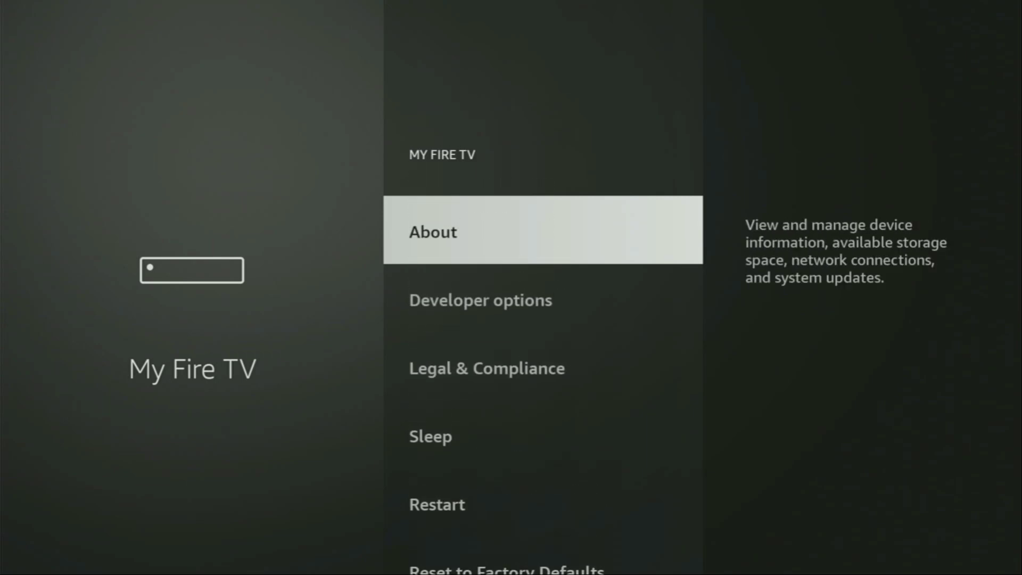
{"action": "key", "text": "Down"}
{"action": "key", "text": "Down"}
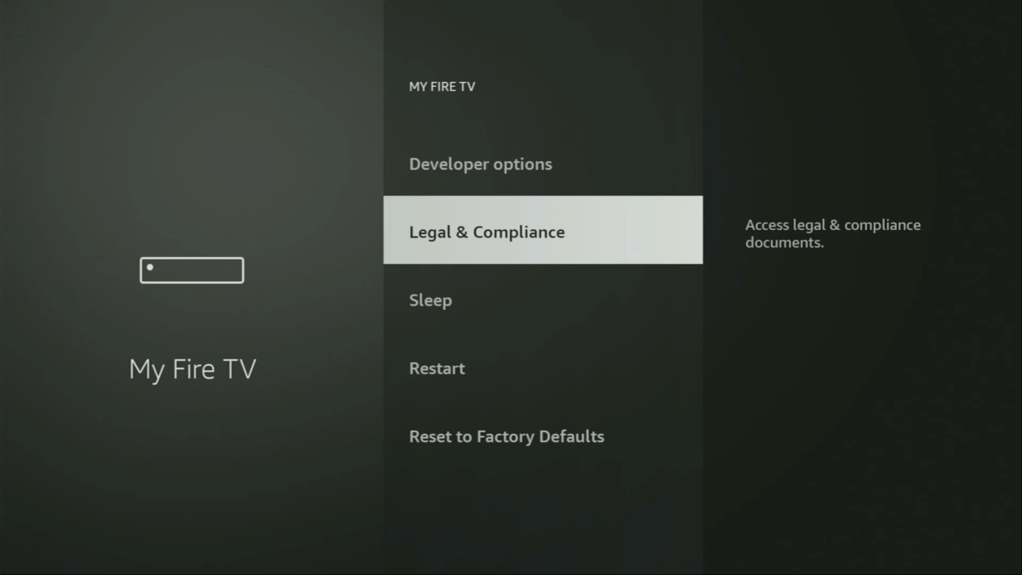
{"action": "key", "text": "Down"}
{"action": "key", "text": "Down"}
{"action": "key", "text": "Down"}
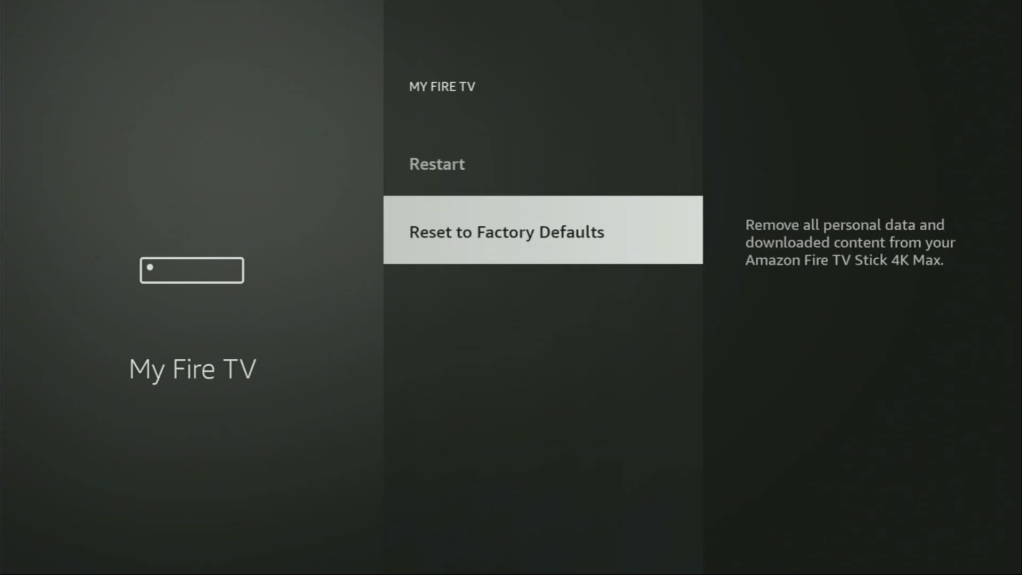
{"action": "key", "text": "Up"}
{"action": "key", "text": "Up"}
{"action": "key", "text": "Up"}
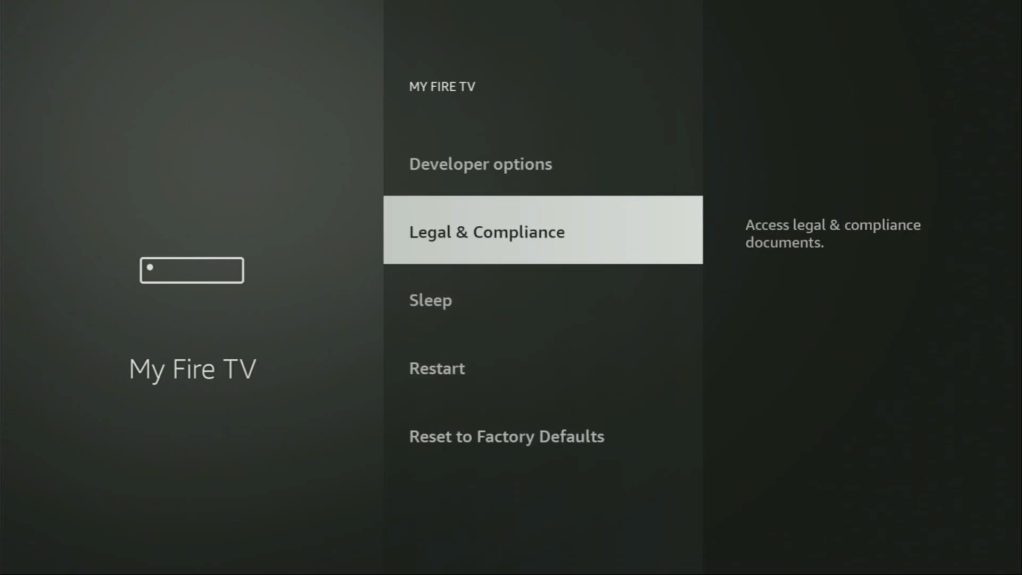
{"action": "key", "text": "Up"}
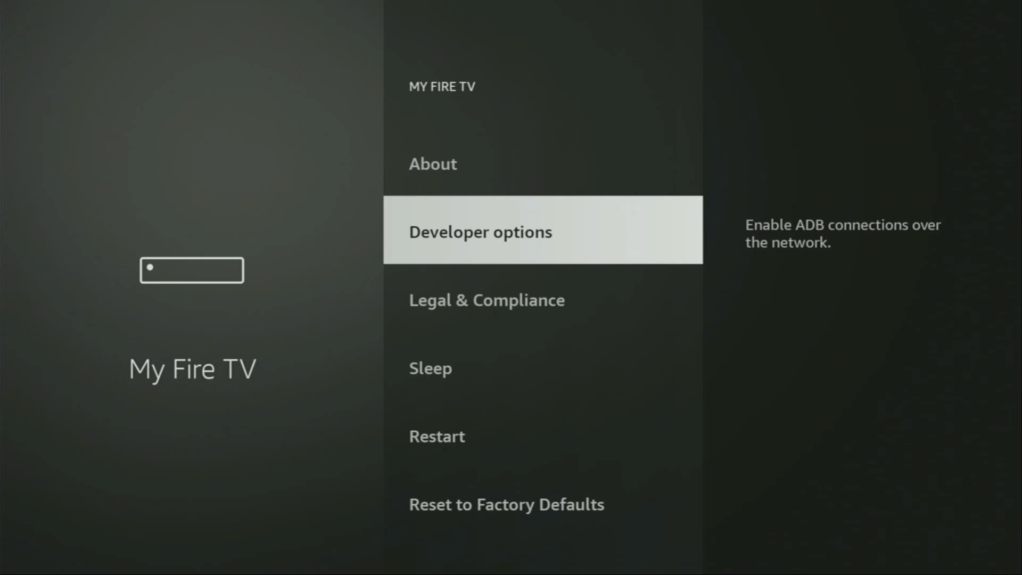
{"action": "key", "text": "Up"}
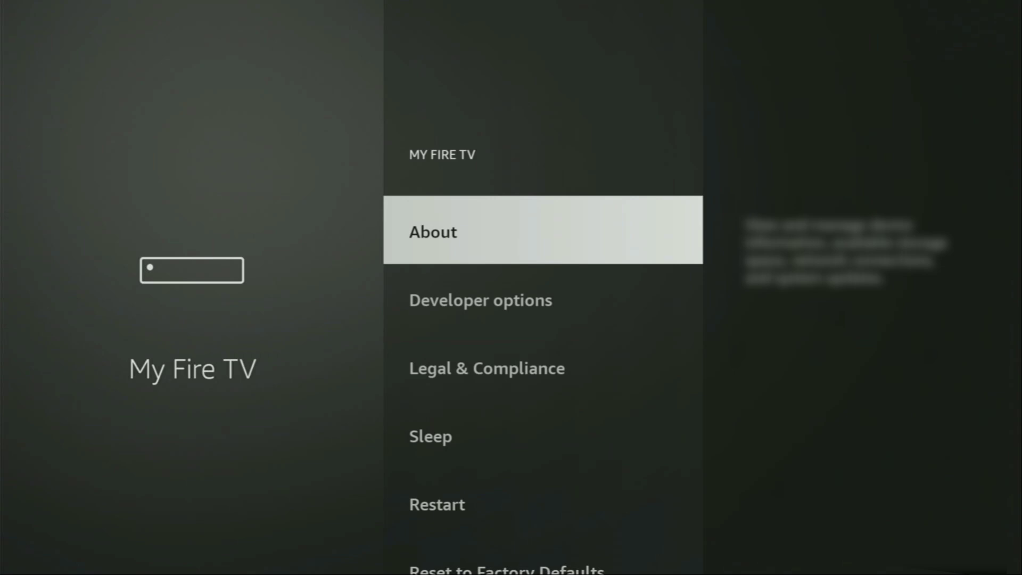
Step: Open About and review the Fire TV Stick 4K Max, Storage and Network details
{"action": "key", "text": "Return"}
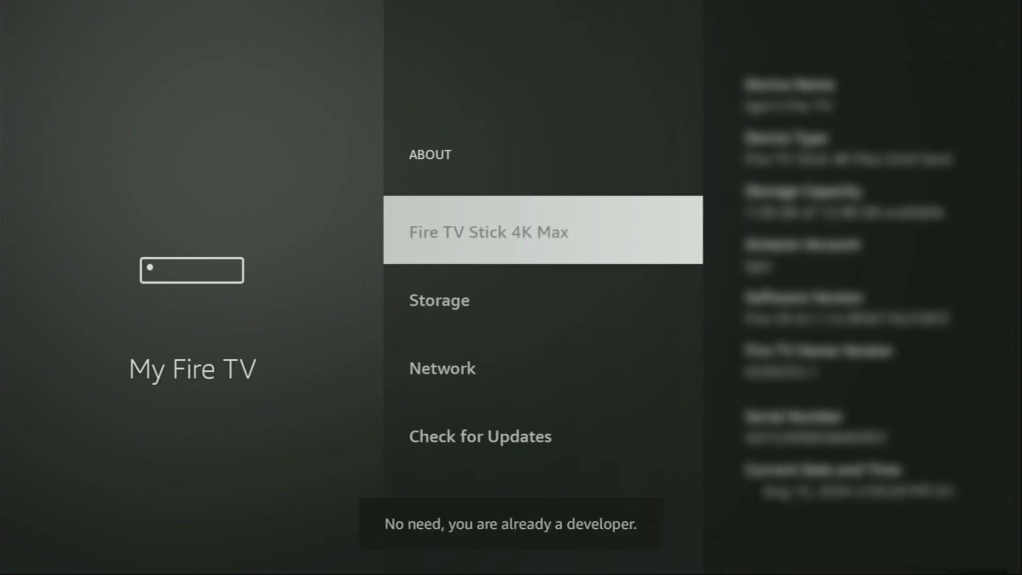
{"action": "key", "text": "Down"}
{"action": "key", "text": "Down"}
{"action": "key", "text": "Down"}
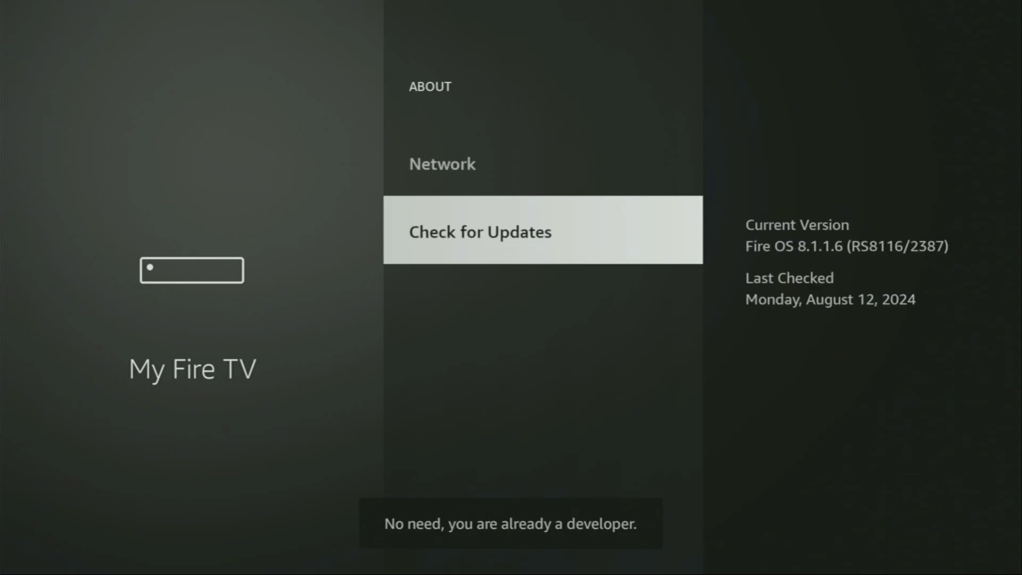
{"action": "key", "text": "Up"}
{"action": "key", "text": "Up"}
{"action": "key", "text": "Up"}
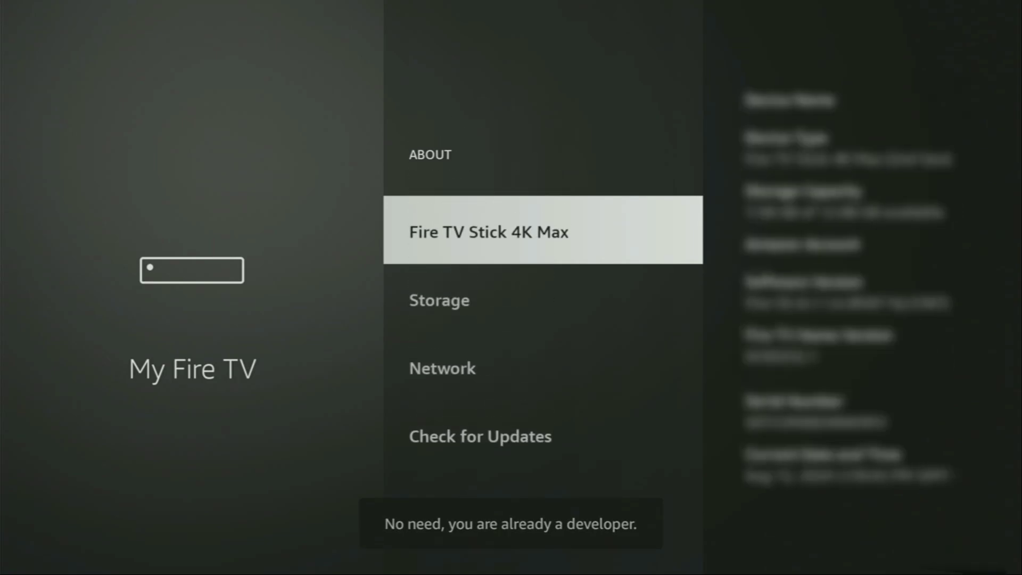
{"action": "key", "text": "Down"}
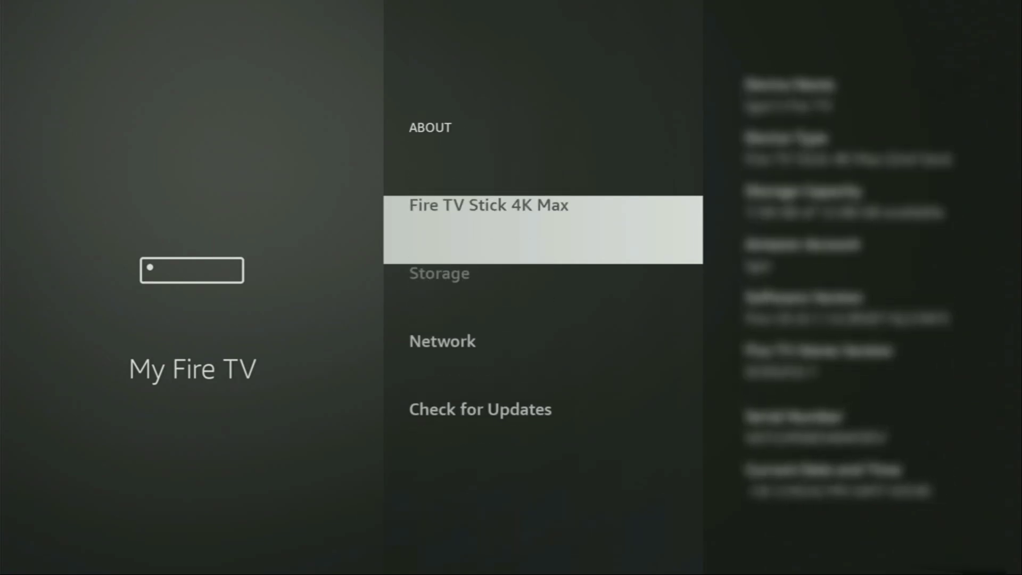
{"action": "key", "text": "Down"}
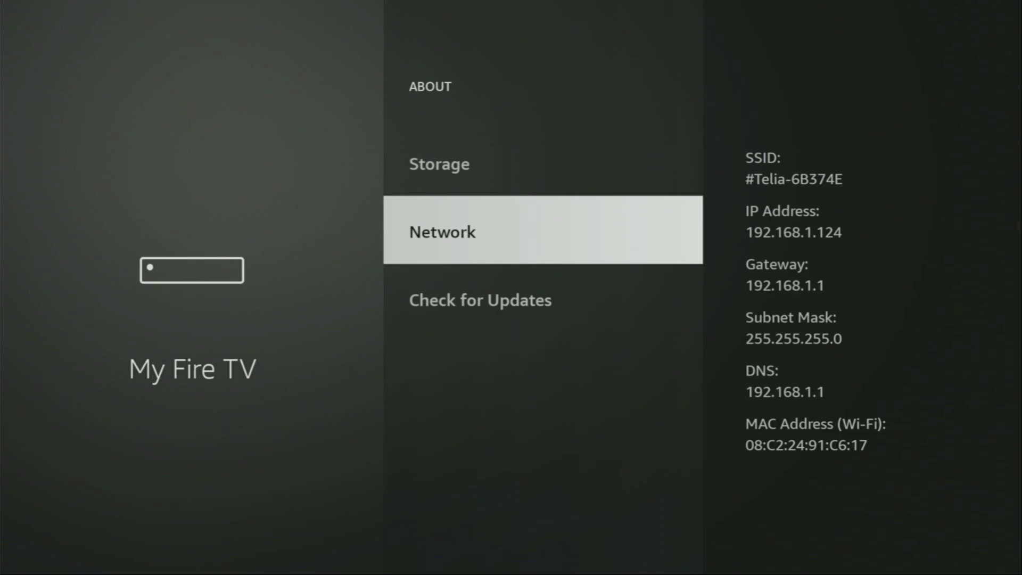
{"action": "key", "text": "Up"}
{"action": "key", "text": "Up"}
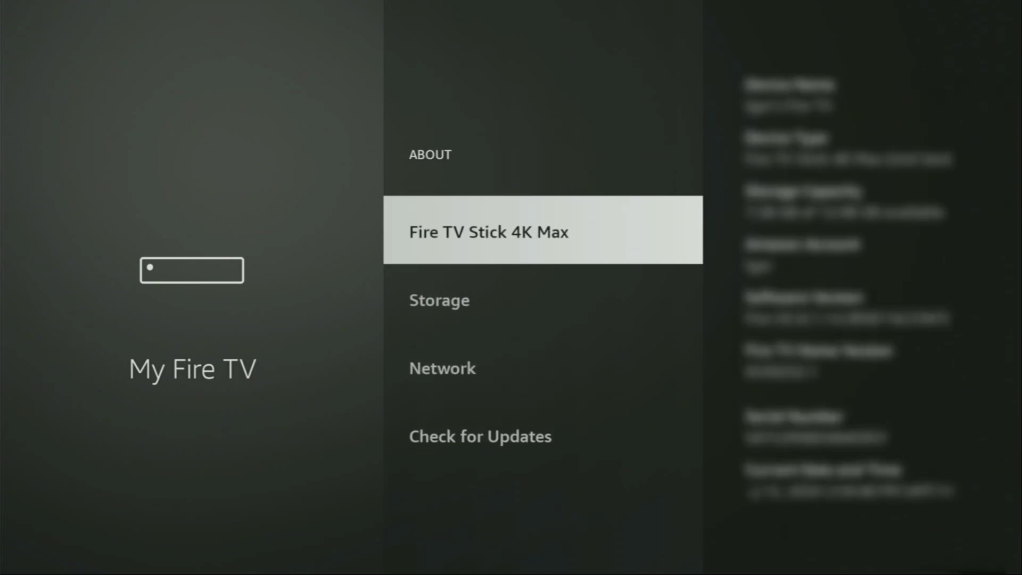
Step: Open Developer options and its Install unknown apps list
{"action": "key", "text": "Escape"}
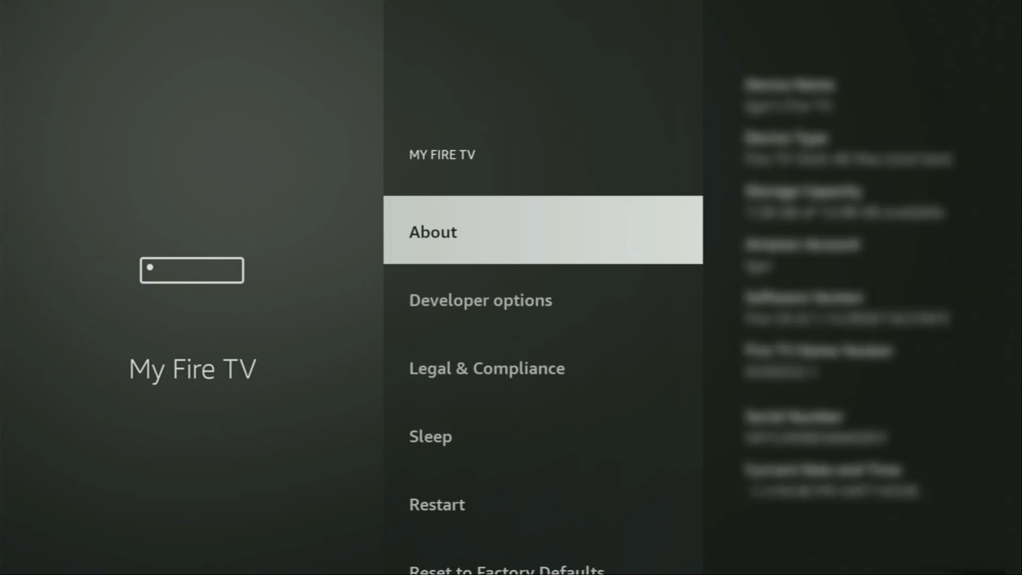
{"action": "key", "text": "Down"}
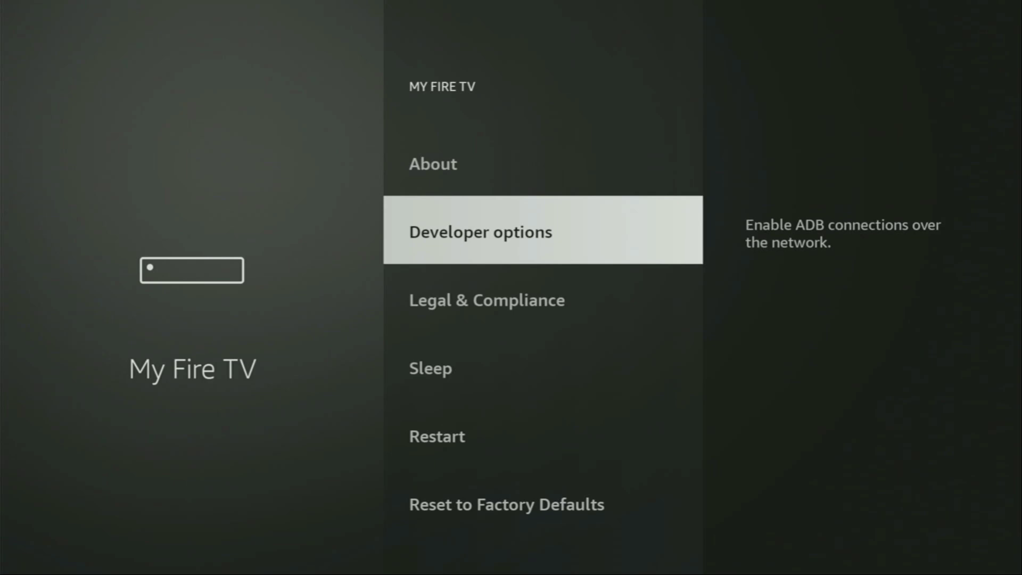
{"action": "key", "text": "Return"}
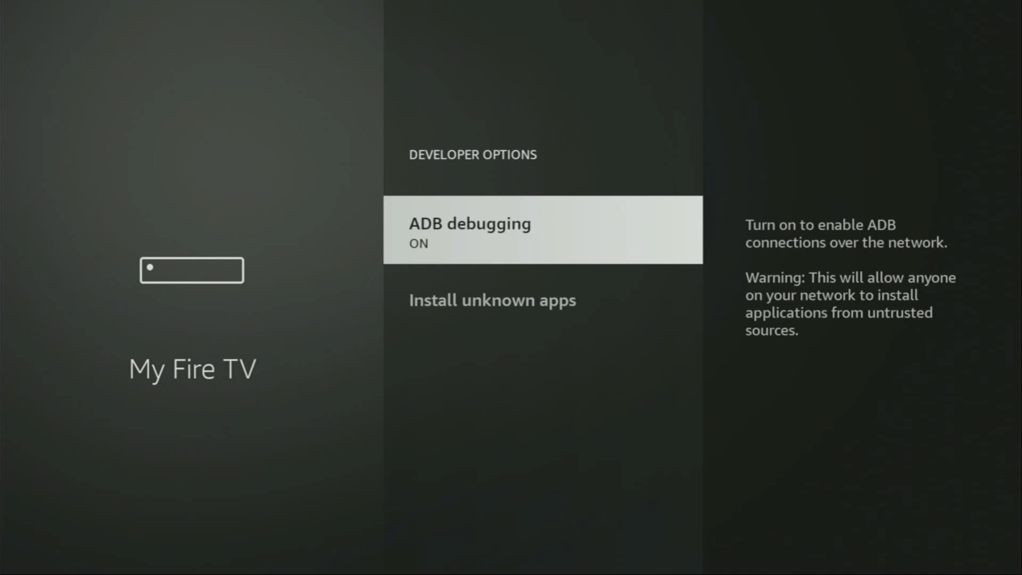
{"action": "key", "text": "Down"}
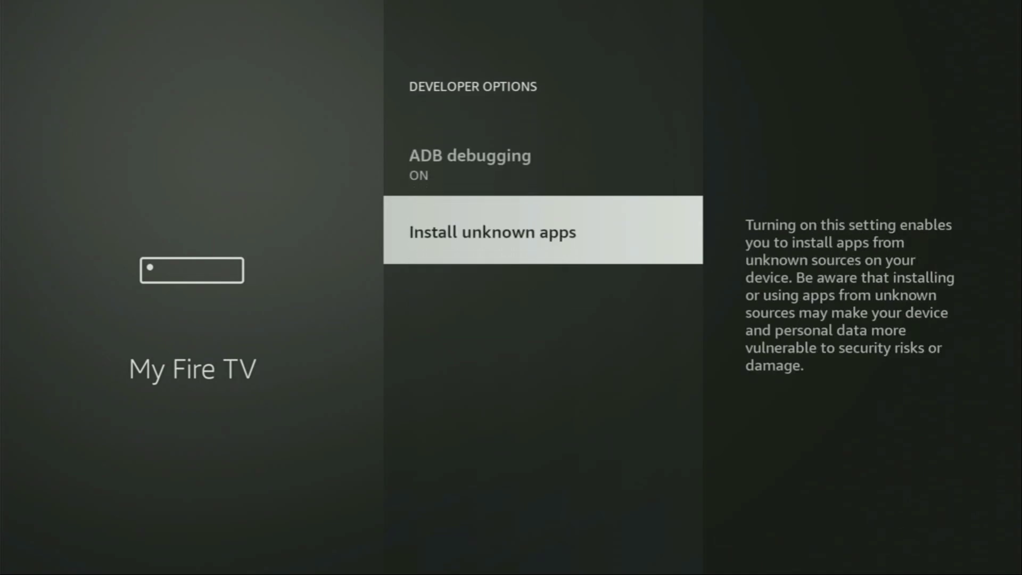
{"action": "key", "text": "Return"}
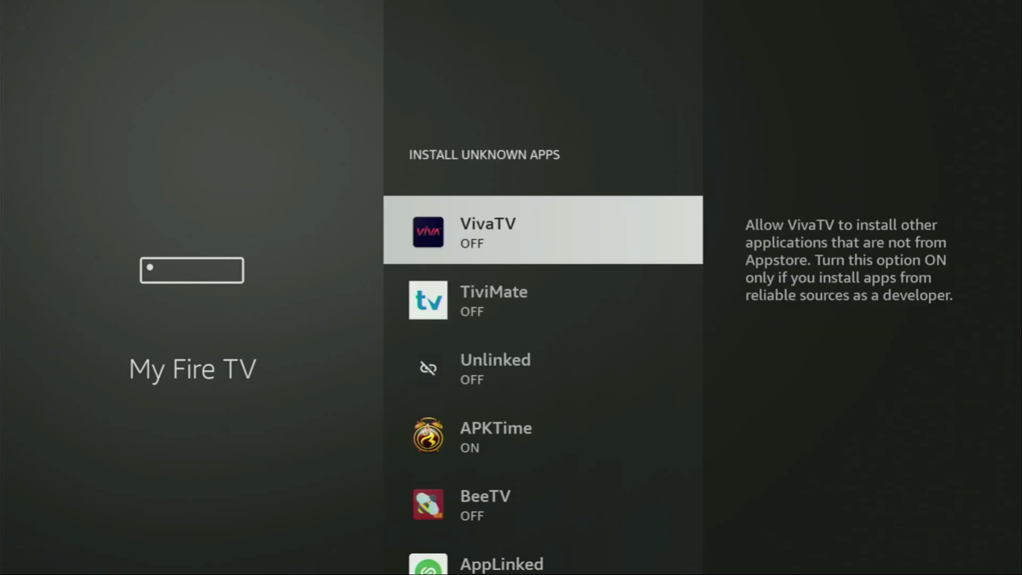
Step: Switch Downloader ON for installing unknown apps and return to the Home screen
{"action": "key", "text": "Down"}
{"action": "key", "text": "Down"}
{"action": "key", "text": "Down"}
{"action": "key", "text": "Down"}
{"action": "key", "text": "Down"}
{"action": "key", "text": "Down"}
{"action": "key", "text": "Down"}
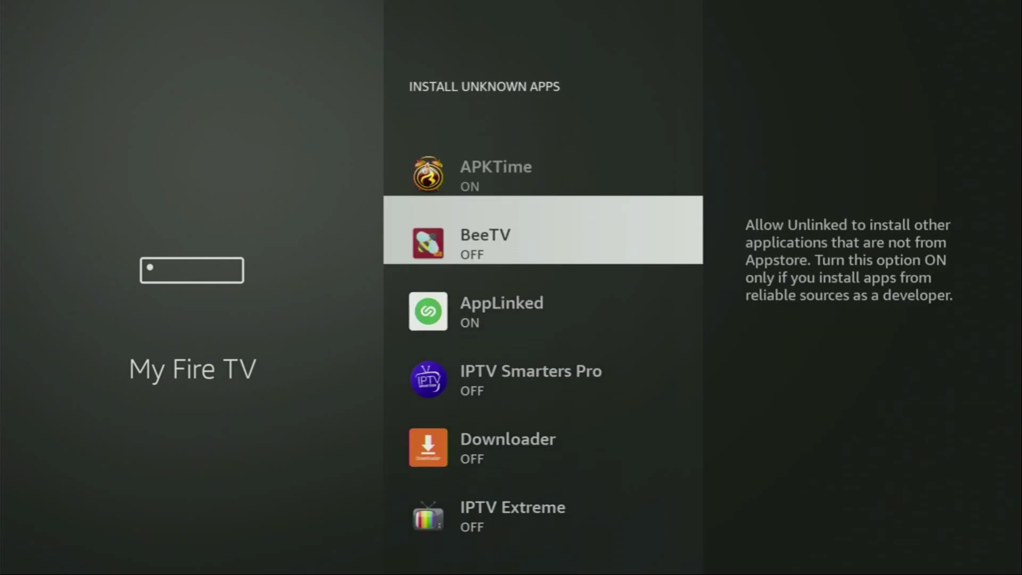
{"action": "key", "text": "Return"}
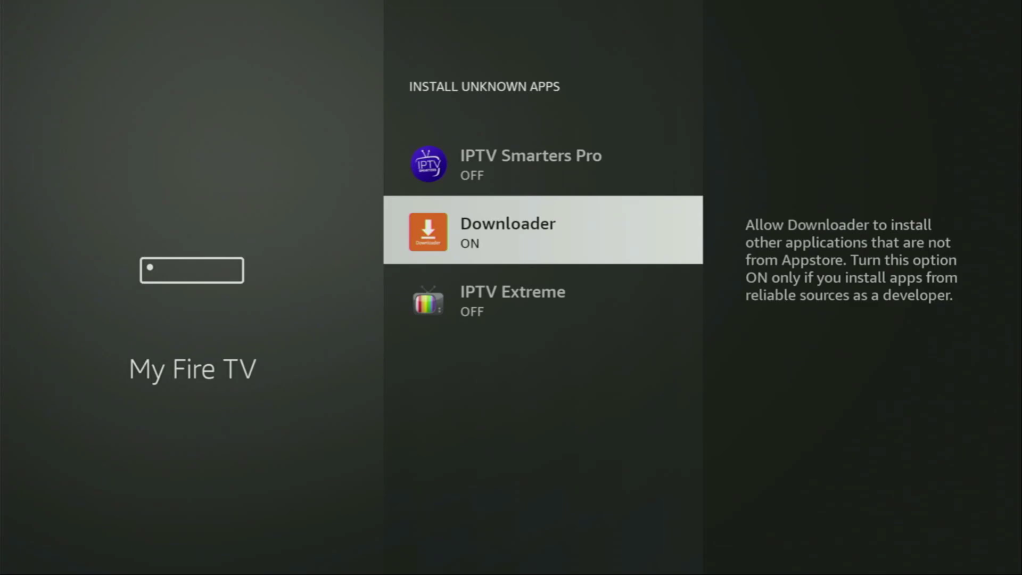
{"action": "key", "text": "Down"}
{"action": "key", "text": "Up"}
{"action": "key", "text": "Up"}
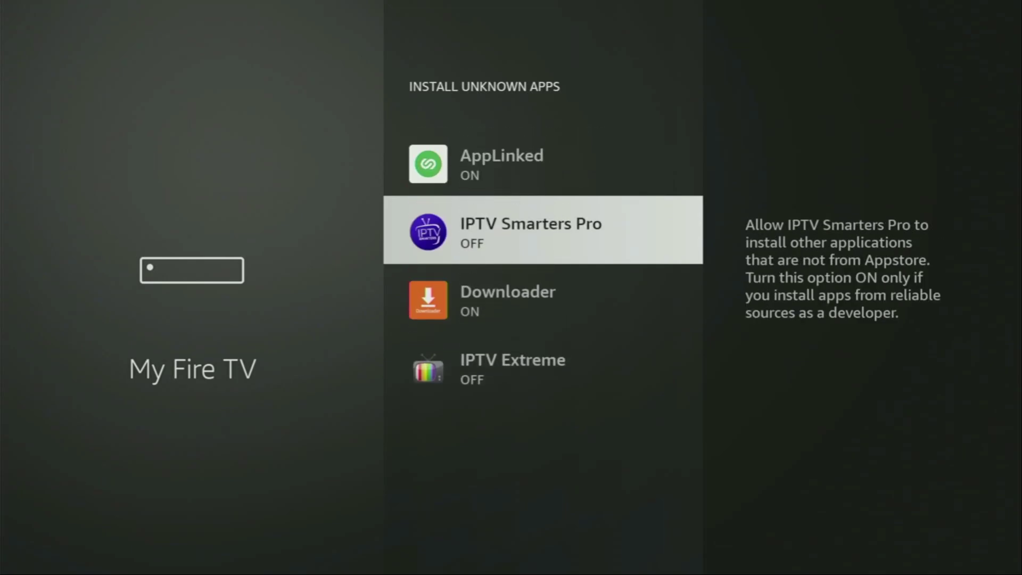
{"action": "key", "text": "Up"}
{"action": "key", "text": "Up"}
{"action": "key", "text": "Up"}
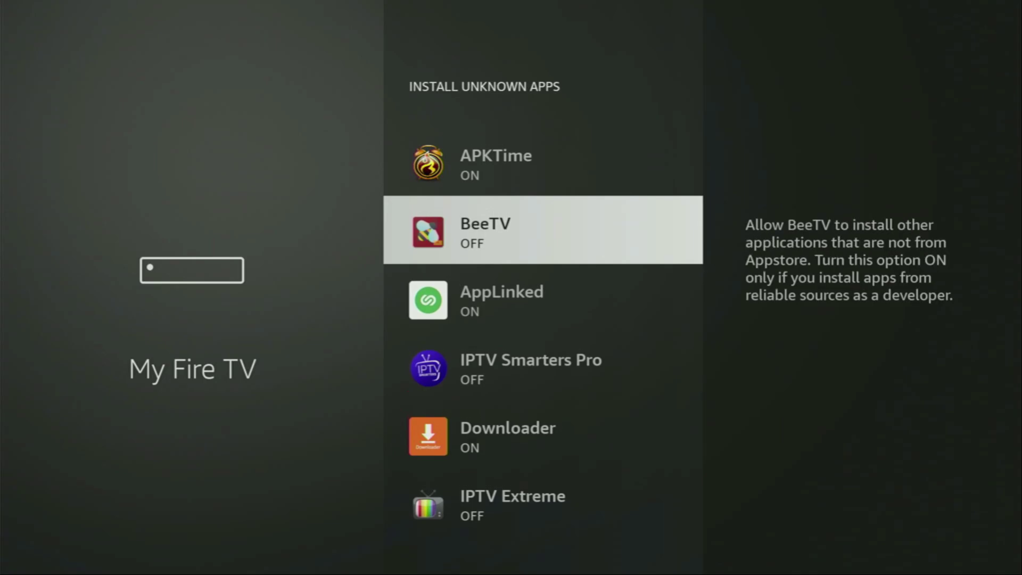
{"action": "key", "text": "Up"}
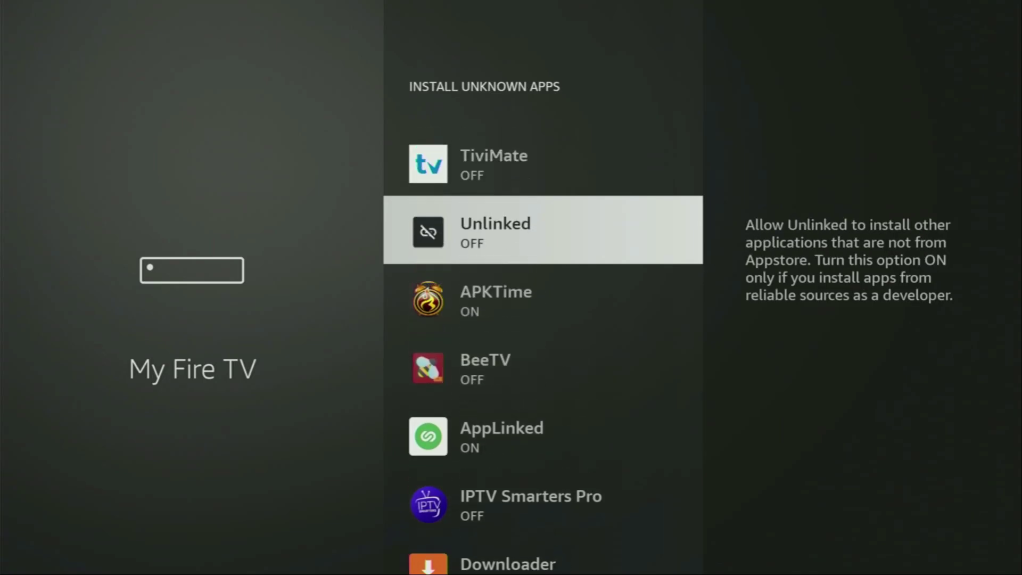
{"action": "key", "text": "Up"}
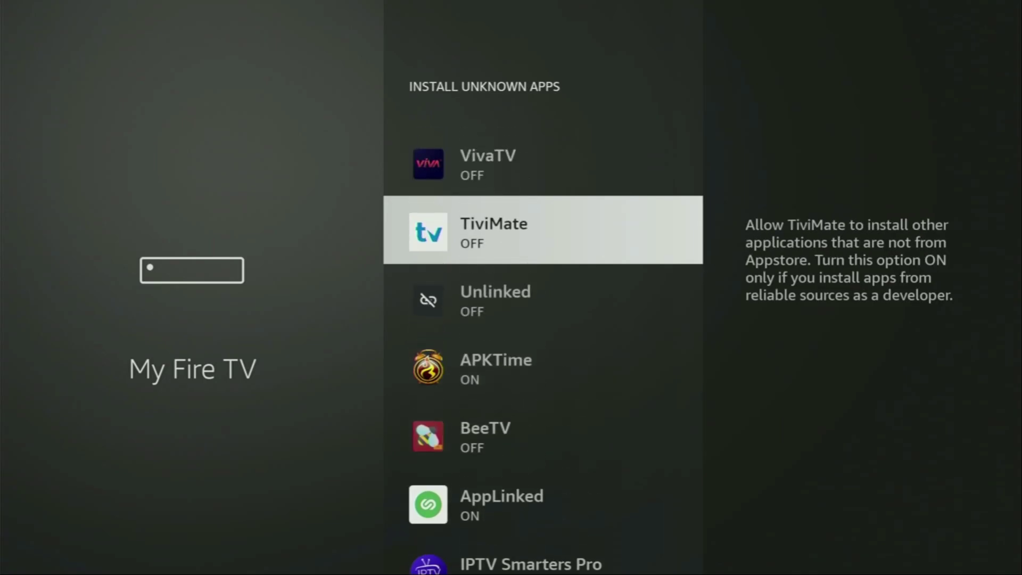
{"action": "key", "text": "Home"}
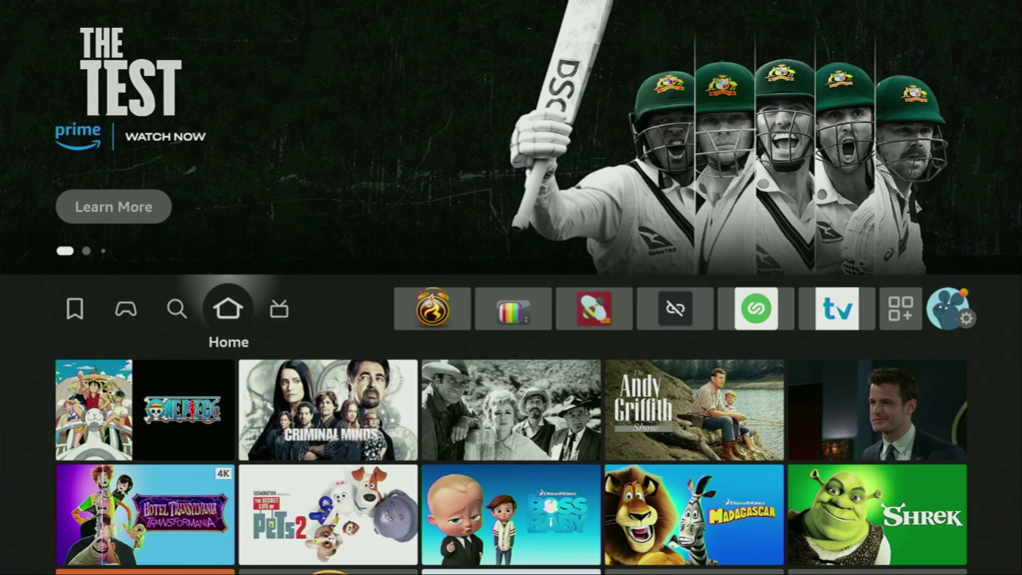
Step: Open the full Your Apps & Channels grid from the home app row
{"action": "key", "text": "Right"}
{"action": "key", "text": "Right"}
{"action": "key", "text": "Right"}
{"action": "key", "text": "Right"}
{"action": "key", "text": "Right"}
{"action": "key", "text": "Right"}
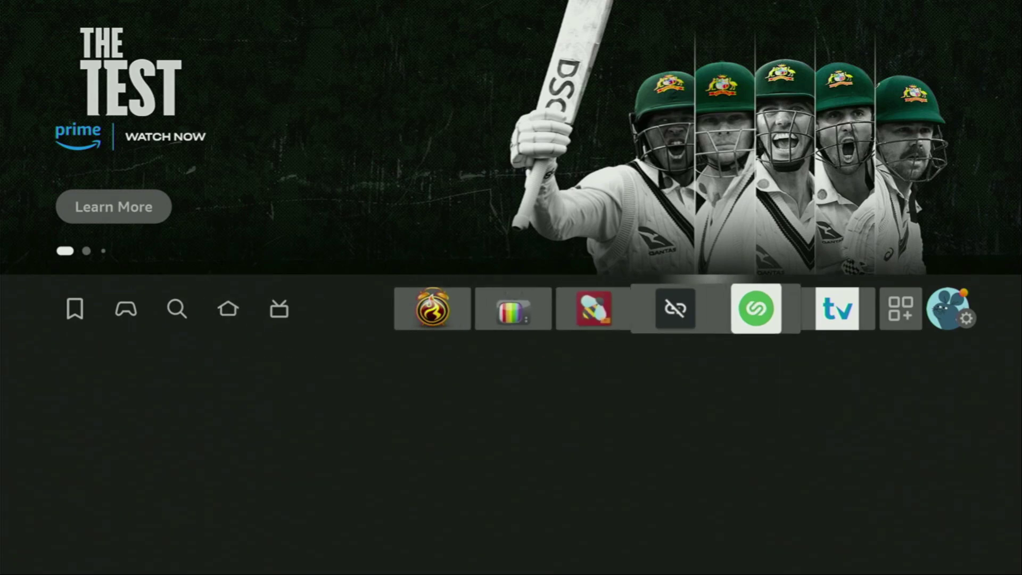
{"action": "key", "text": "Right"}
{"action": "key", "text": "Right"}
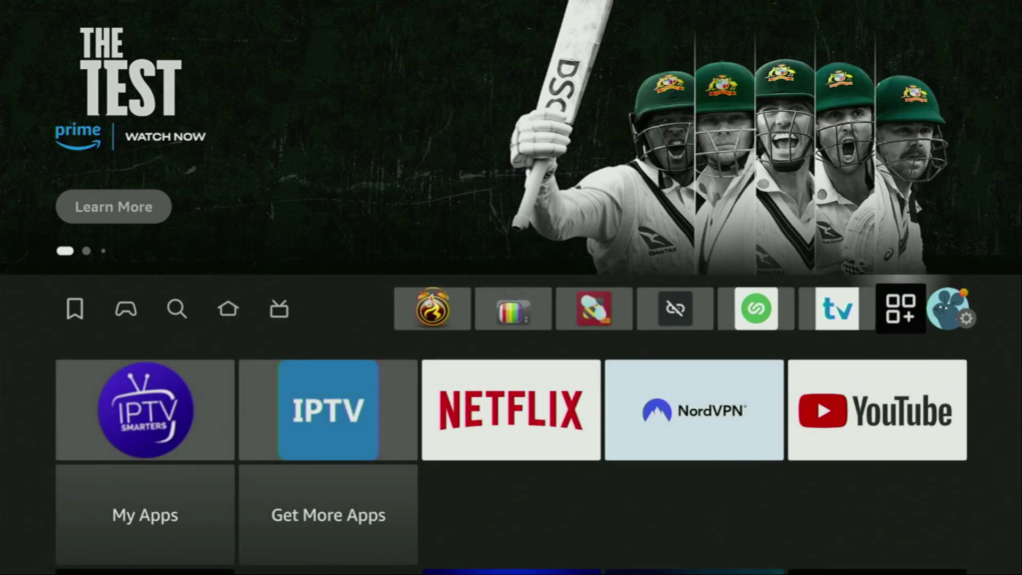
{"action": "key", "text": "Return"}
Step: Move through the apps grid past Downloader and Netflix to launch NordVPN
{"action": "key", "text": "Down"}
{"action": "key", "text": "Down"}
{"action": "key", "text": "Down"}
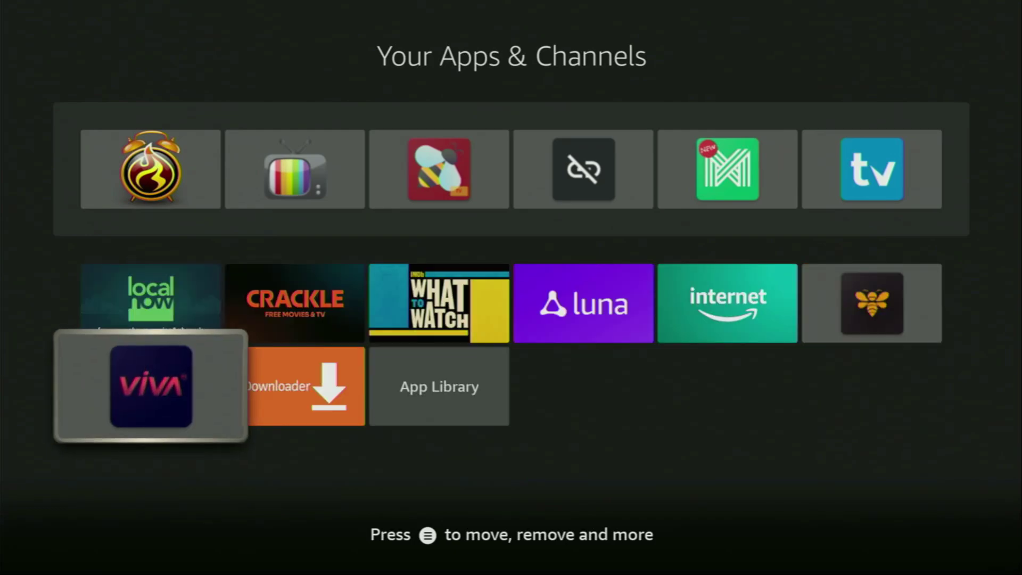
{"action": "key", "text": "Right"}
{"action": "key", "text": "Right"}
{"action": "key", "text": "Left"}
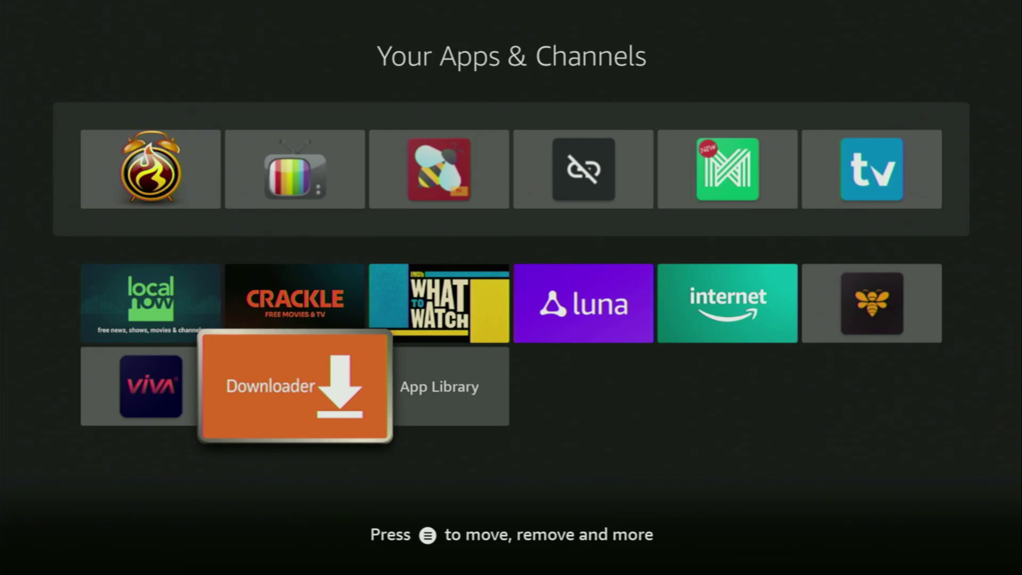
{"action": "key", "text": "Up"}
{"action": "key", "text": "Up"}
{"action": "key", "text": "Right"}
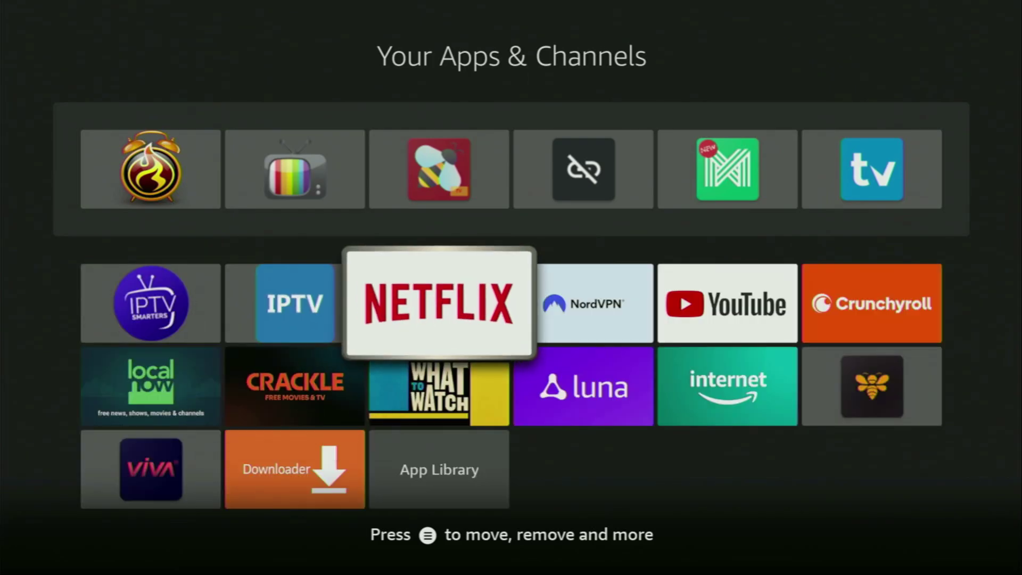
{"action": "key", "text": "Right"}
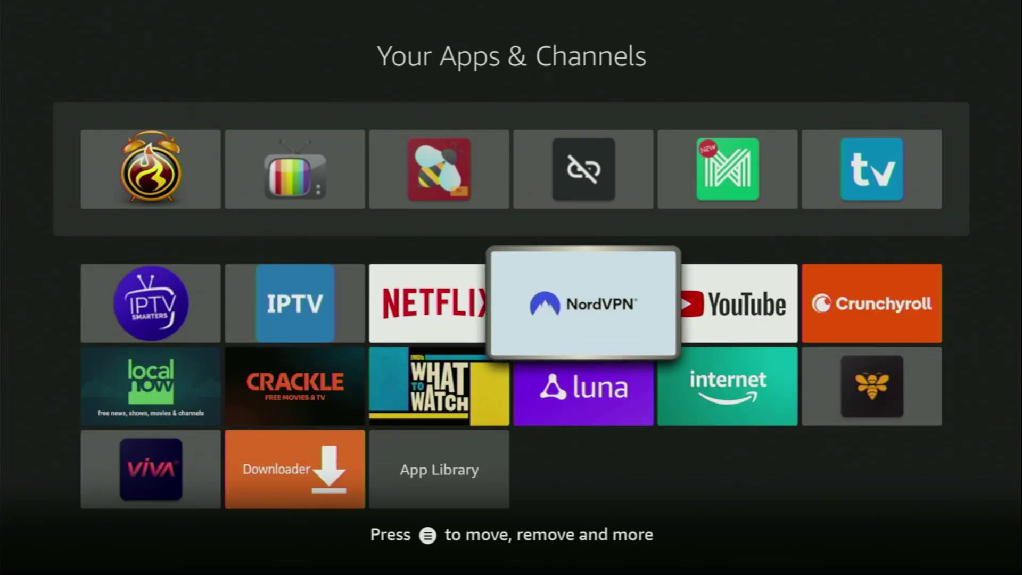
{"action": "key", "text": "Return"}
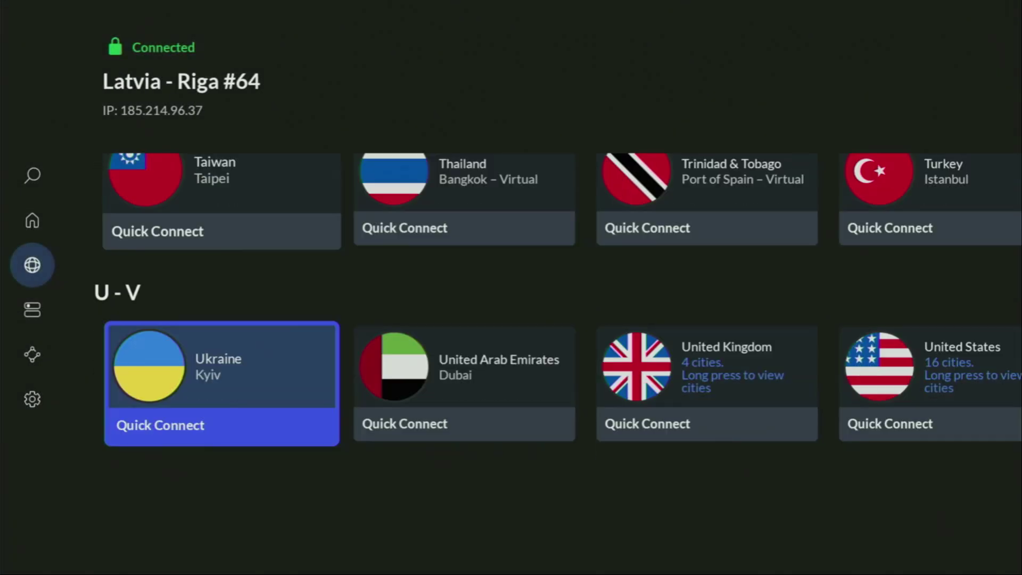
Step: Browse NordVPN's country list from United States up to Nepal
{"action": "key", "text": "Right"}
{"action": "key", "text": "Right"}
{"action": "key", "text": "Right"}
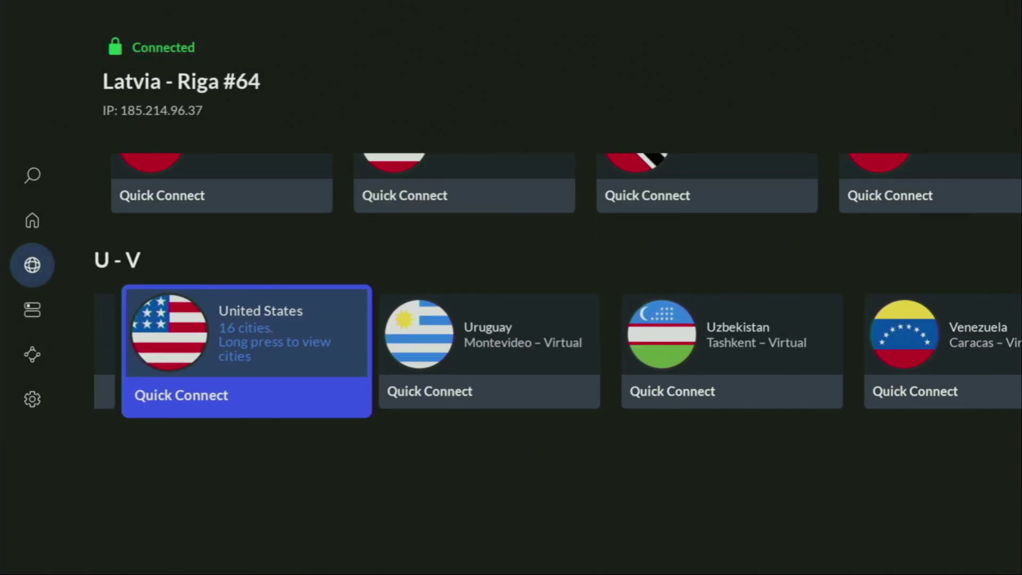
{"action": "key", "text": "Right"}
{"action": "key", "text": "Right"}
{"action": "key", "text": "Right"}
{"action": "key", "text": "Up"}
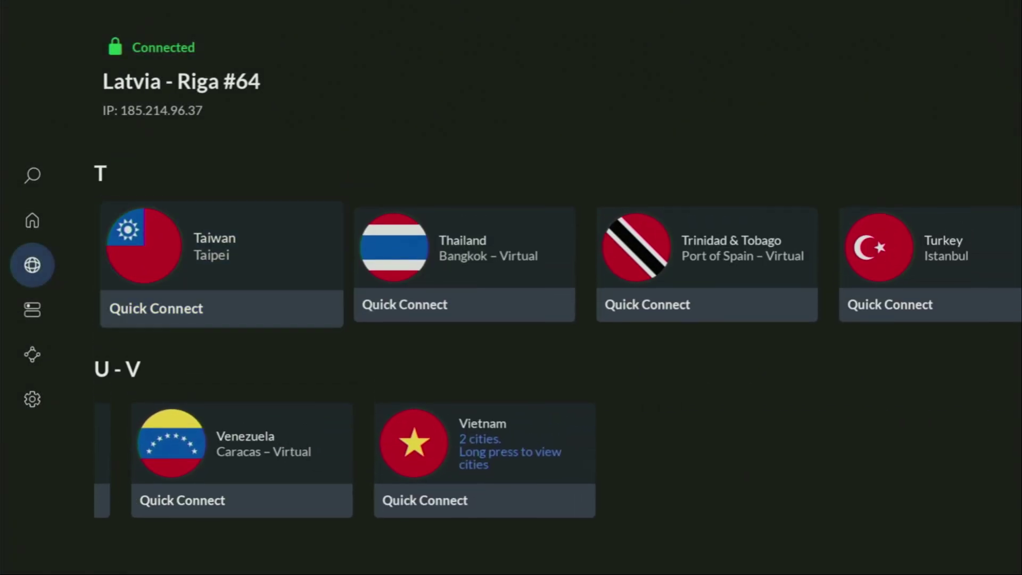
{"action": "key", "text": "Up"}
{"action": "key", "text": "Right"}
{"action": "key", "text": "Up"}
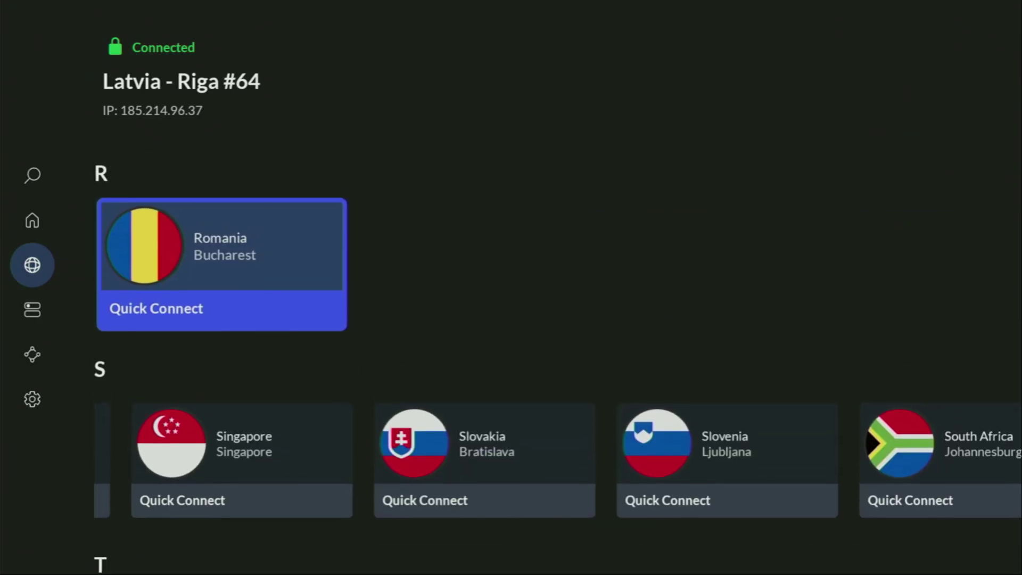
{"action": "key", "text": "Down"}
{"action": "key", "text": "Up"}
{"action": "key", "text": "Up"}
{"action": "key", "text": "Up"}
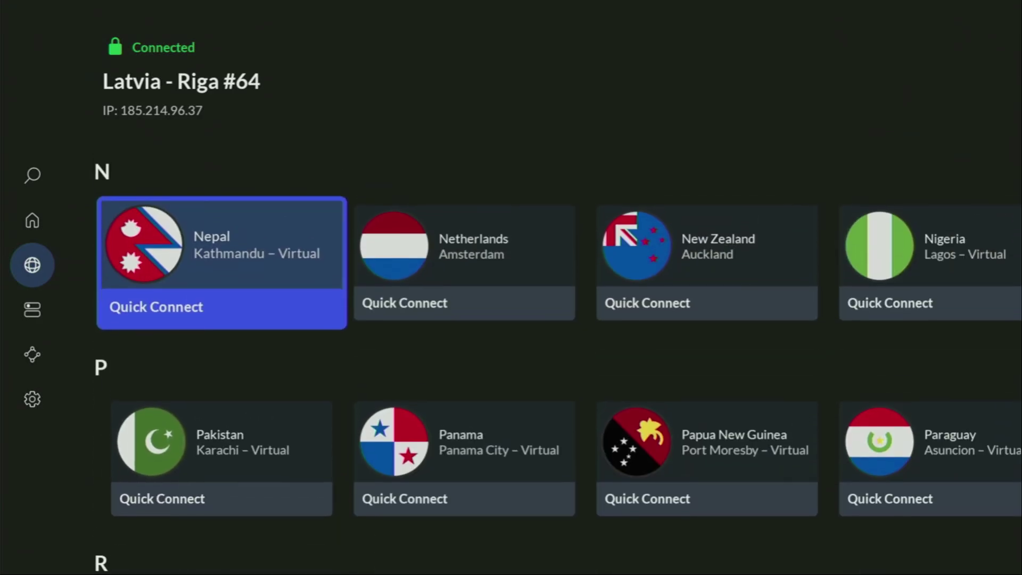
{"action": "key", "text": "Right"}
{"action": "key", "text": "Left"}
{"action": "key", "text": "Left"}
{"action": "key", "text": "Up"}
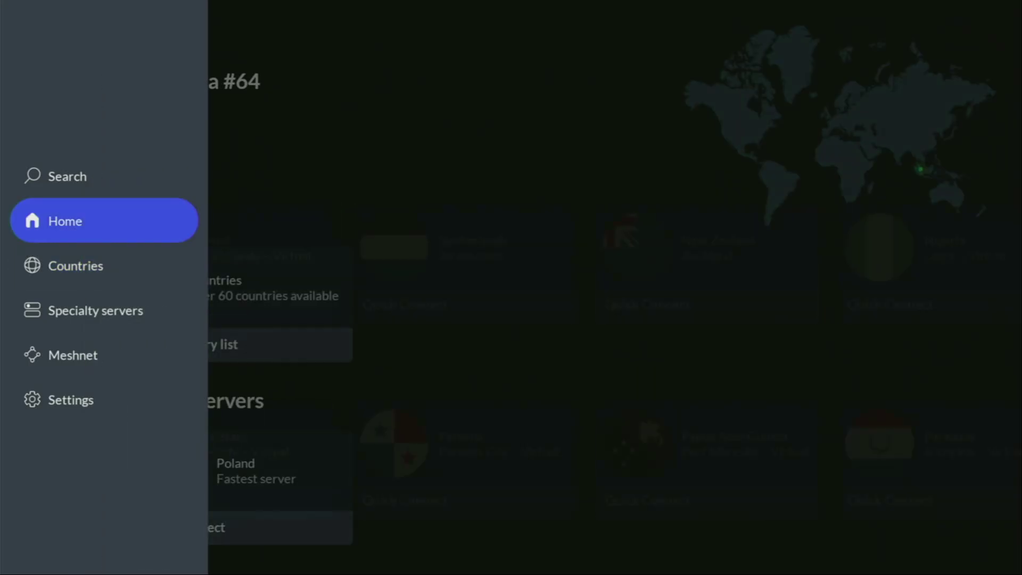
Step: From the VPN home page, open the Countries list and connect to Germany
{"action": "key", "text": "Right"}
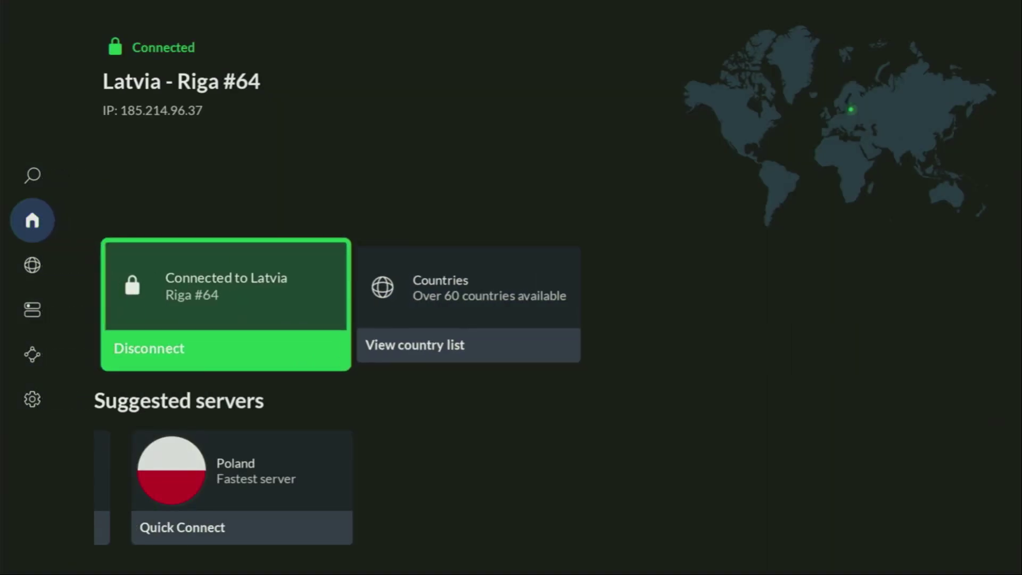
{"action": "key", "text": "Down"}
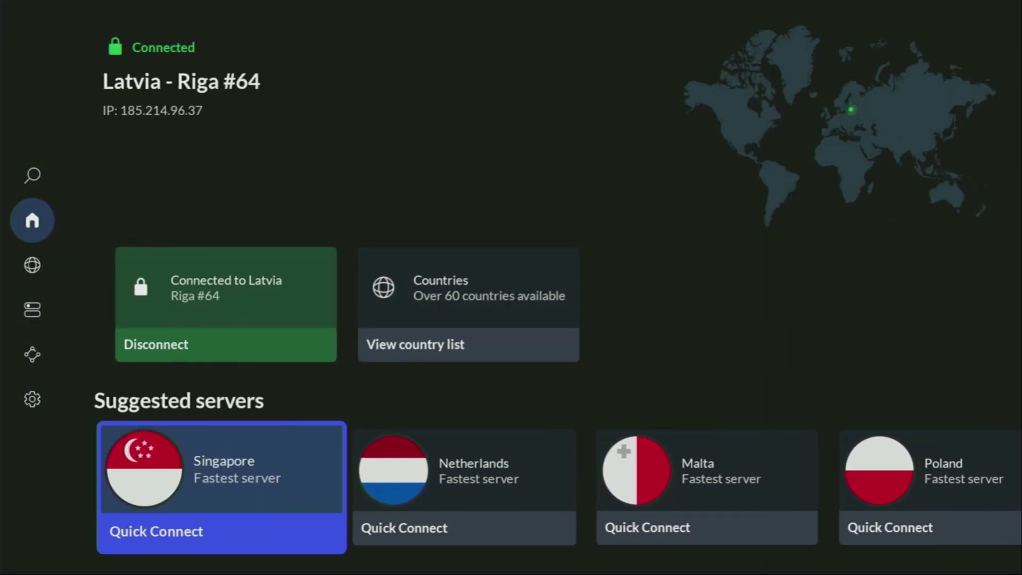
{"action": "key", "text": "Up"}
{"action": "key", "text": "Right"}
{"action": "key", "text": "Return"}
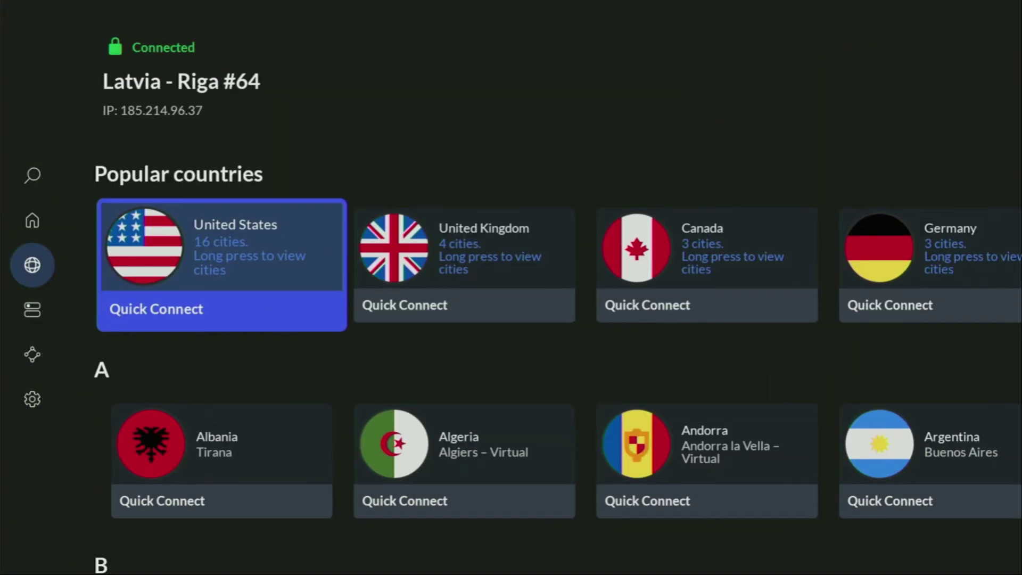
{"action": "key", "text": "Right"}
{"action": "key", "text": "Right"}
{"action": "key", "text": "Right"}
{"action": "key", "text": "Right"}
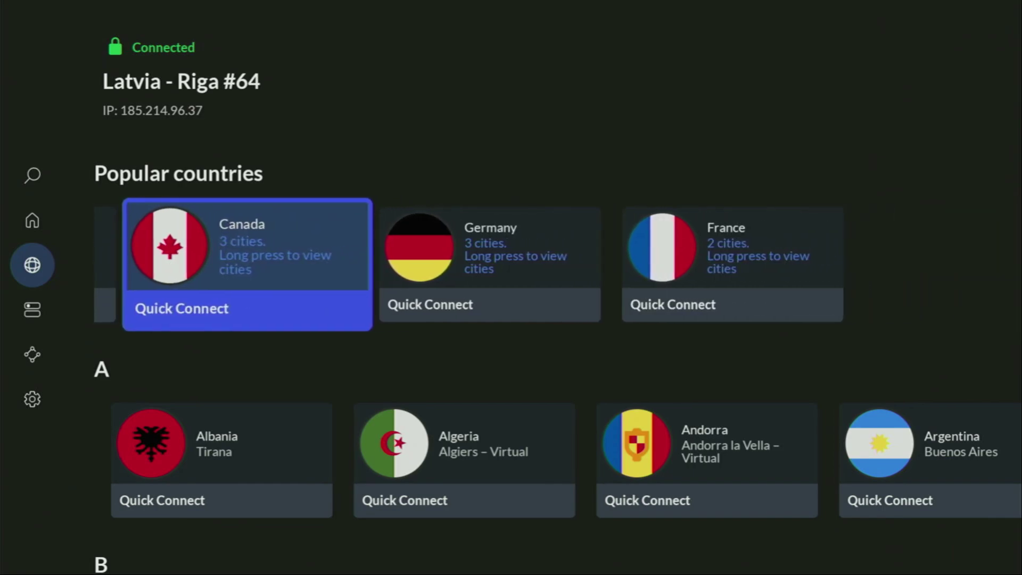
{"action": "key", "text": "Left"}
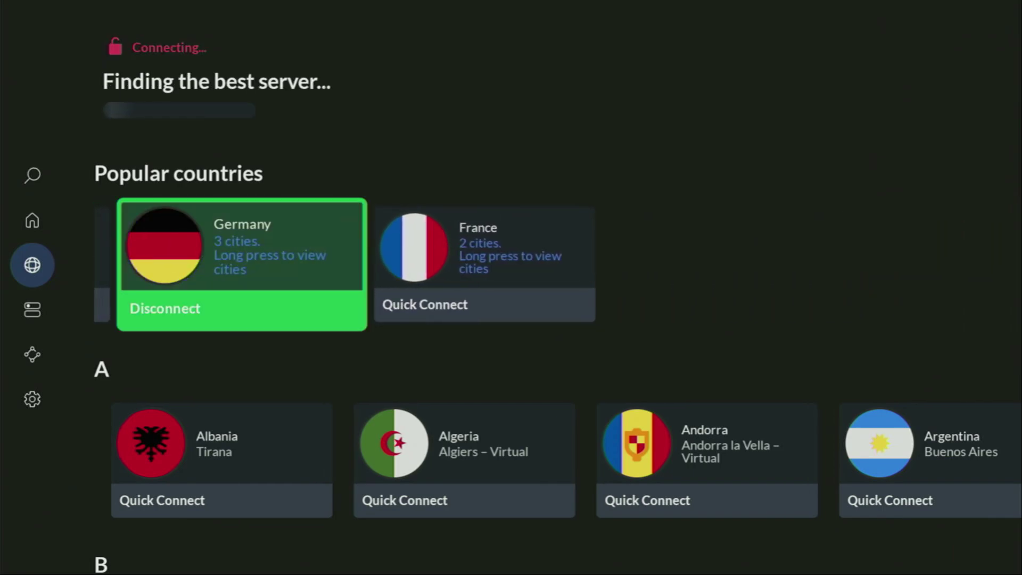
{"action": "key", "text": "Down"}
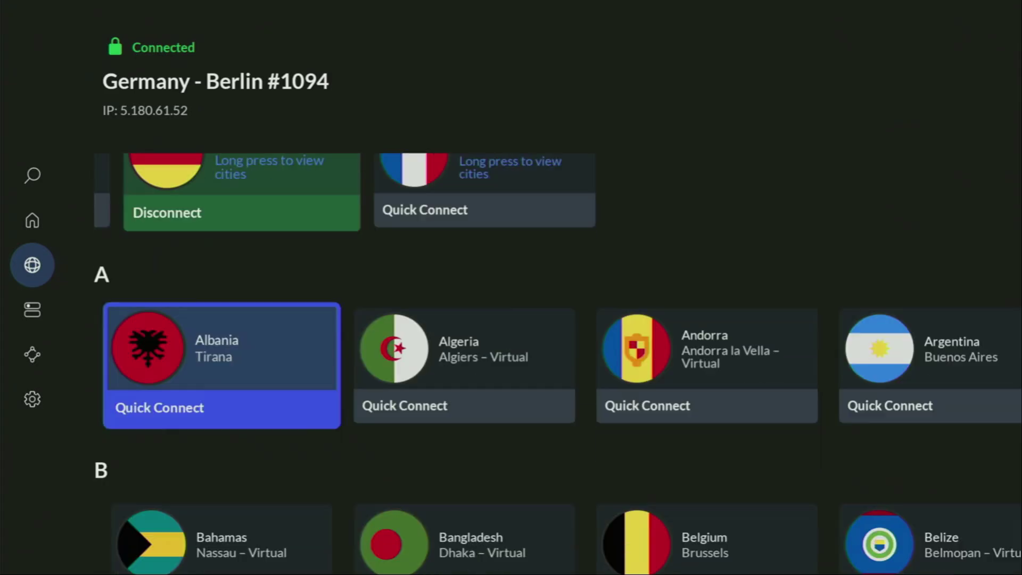
{"action": "key", "text": "Right"}
{"action": "key", "text": "Right"}
{"action": "key", "text": "Right"}
{"action": "key", "text": "Right"}
{"action": "key", "text": "Right"}
{"action": "key", "text": "Right"}
{"action": "key", "text": "Down"}
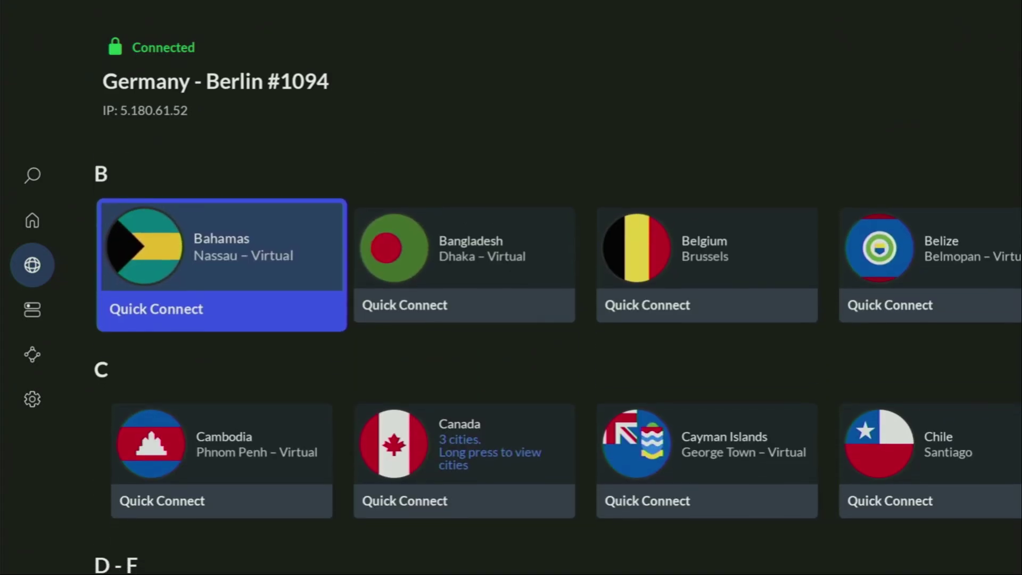
{"action": "key", "text": "Right"}
{"action": "key", "text": "Right"}
{"action": "key", "text": "Right"}
{"action": "key", "text": "Right"}
{"action": "key", "text": "Right"}
{"action": "key", "text": "Right"}
{"action": "key", "text": "Right"}
{"action": "key", "text": "Right"}
{"action": "key", "text": "Right"}
{"action": "key", "text": "Right"}
{"action": "key", "text": "Down"}
{"action": "key", "text": "Right"}
{"action": "key", "text": "Right"}
{"action": "key", "text": "Right"}
{"action": "key", "text": "Right"}
{"action": "key", "text": "Right"}
{"action": "key", "text": "Right"}
{"action": "key", "text": "Right"}
{"action": "key", "text": "Right"}
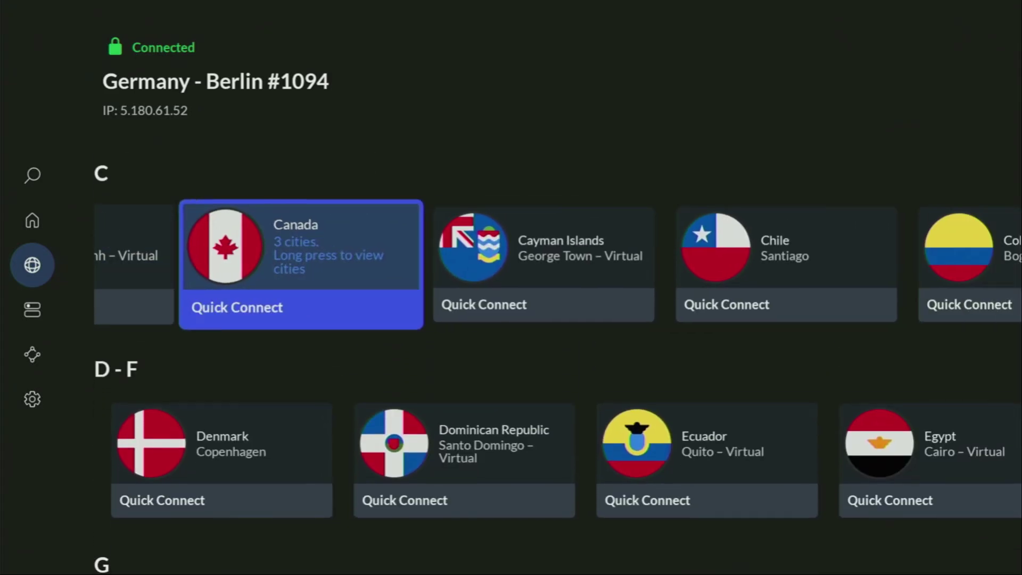
{"action": "key", "text": "Down"}
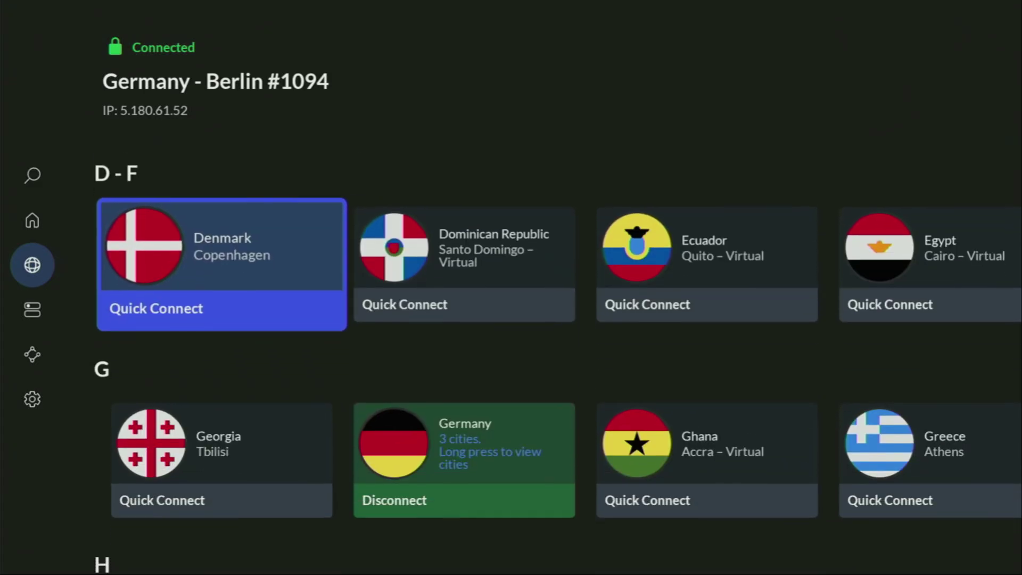
{"action": "key", "text": "Down"}
{"action": "key", "text": "Down"}
{"action": "key", "text": "Down"}
{"action": "key", "text": "Down"}
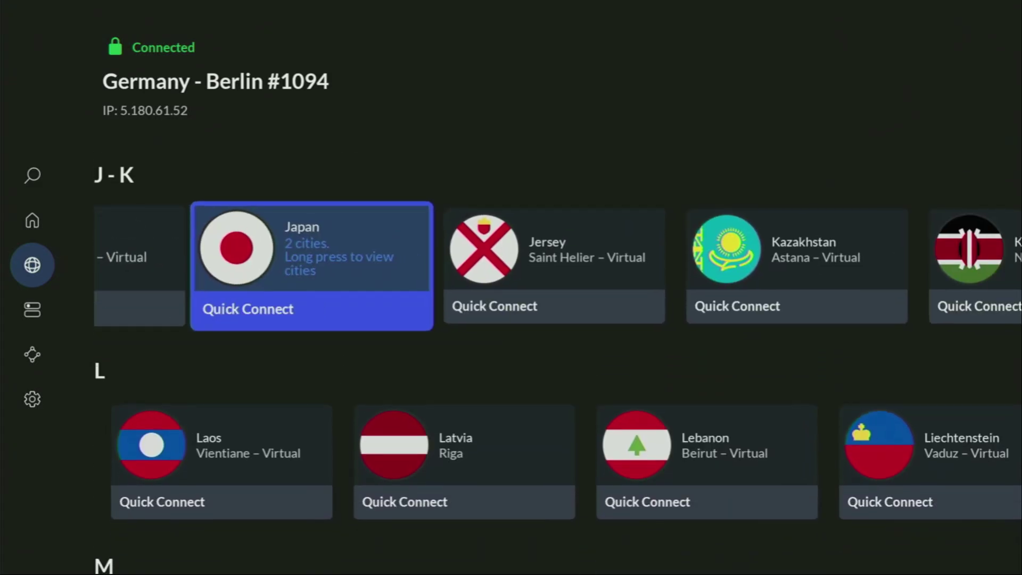
{"action": "key", "text": "Right"}
{"action": "key", "text": "Right"}
{"action": "key", "text": "Right"}
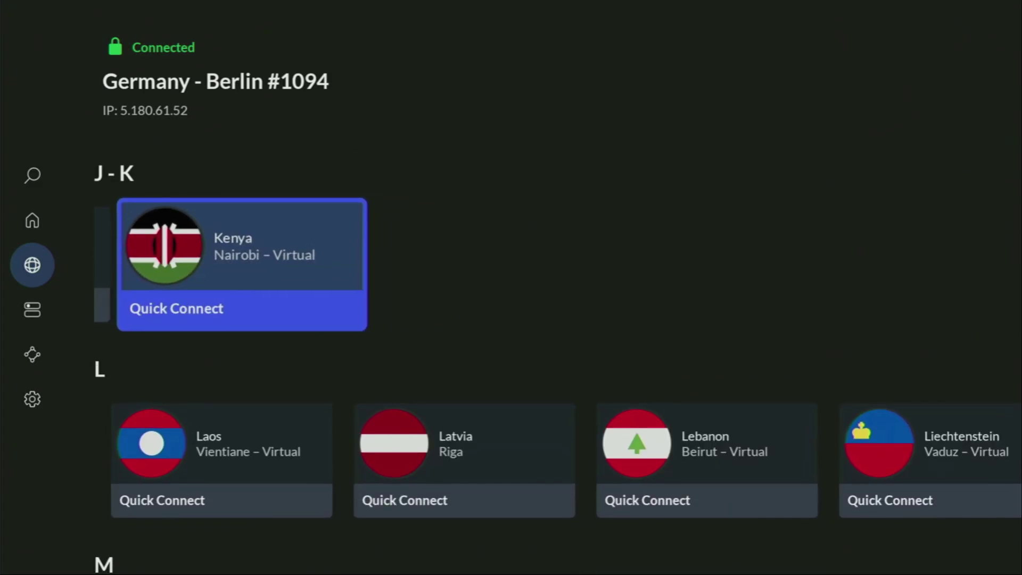
{"action": "key", "text": "Down"}
{"action": "key", "text": "Right"}
{"action": "key", "text": "Right"}
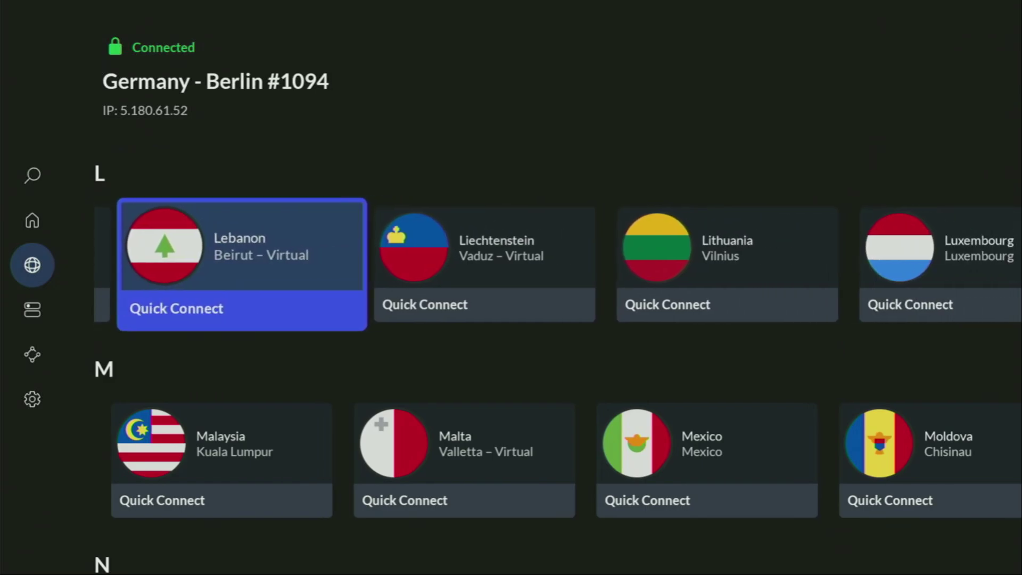
{"action": "key", "text": "Down"}
{"action": "key", "text": "Down"}
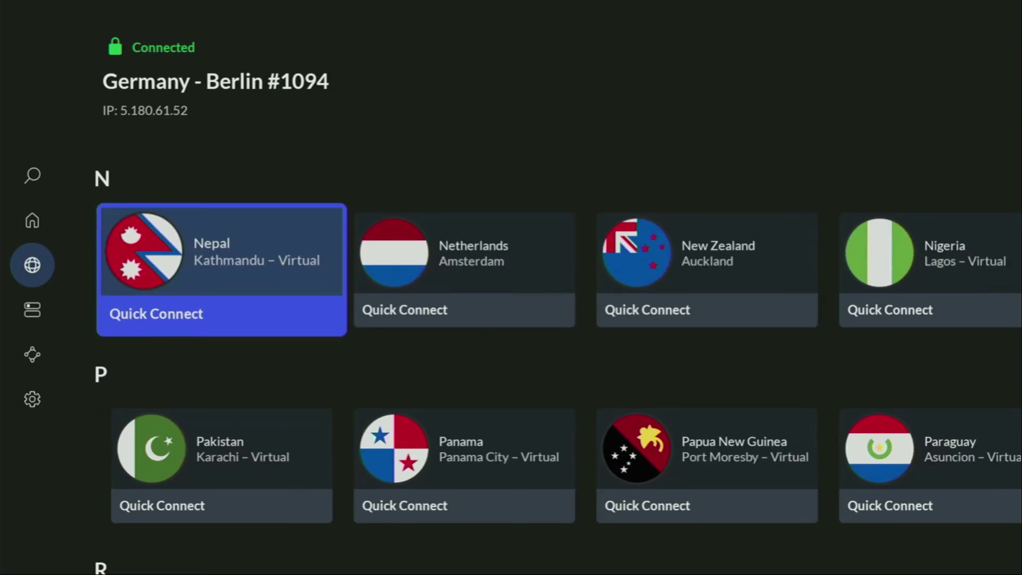
{"action": "key", "text": "Right"}
{"action": "key", "text": "Right"}
{"action": "key", "text": "Right"}
{"action": "key", "text": "Right"}
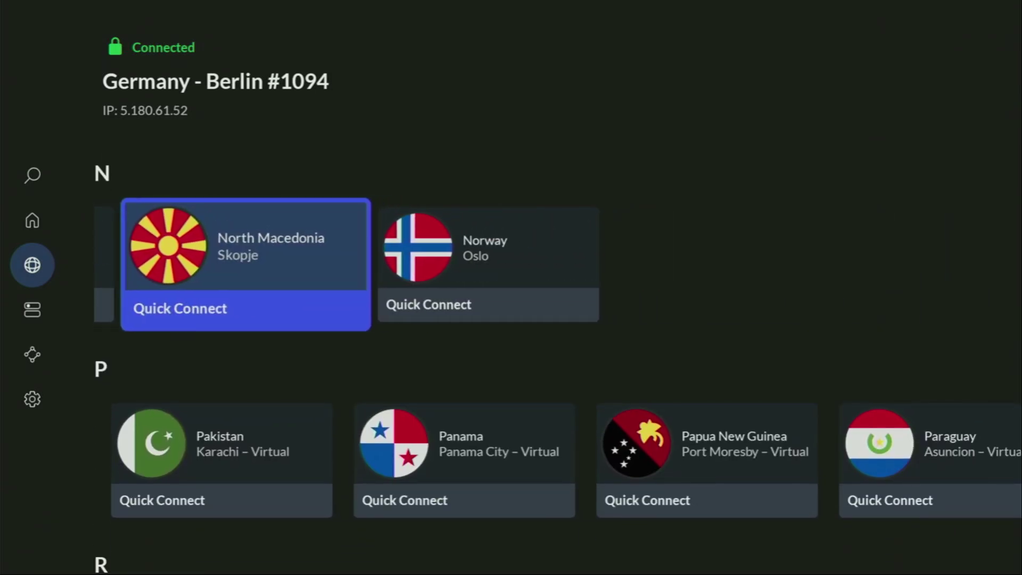
{"action": "key", "text": "Down"}
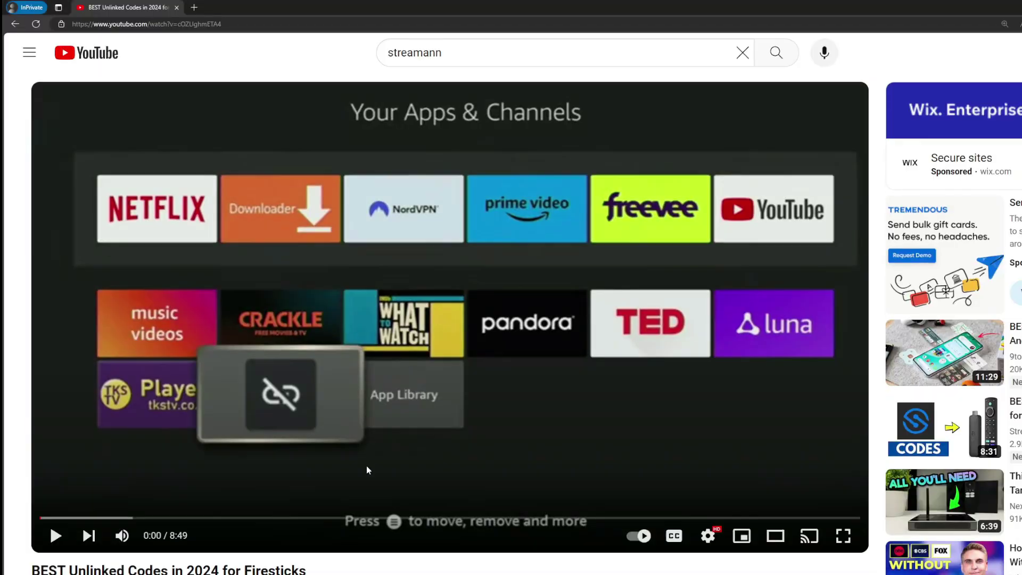
Step: Expand the video description, open the NordVPN offer and highlight its '3 months extra' headline
{"action": "scroll", "coordinate": [367, 470], "scroll_direction": "down", "scroll_amount": 6}
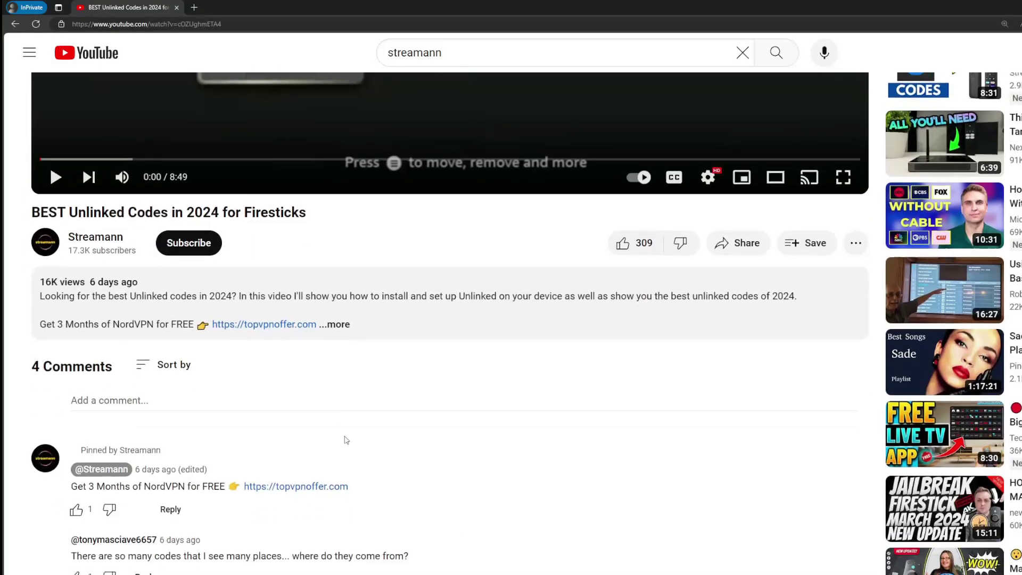
{"action": "left_click", "coordinate": [327, 318]}
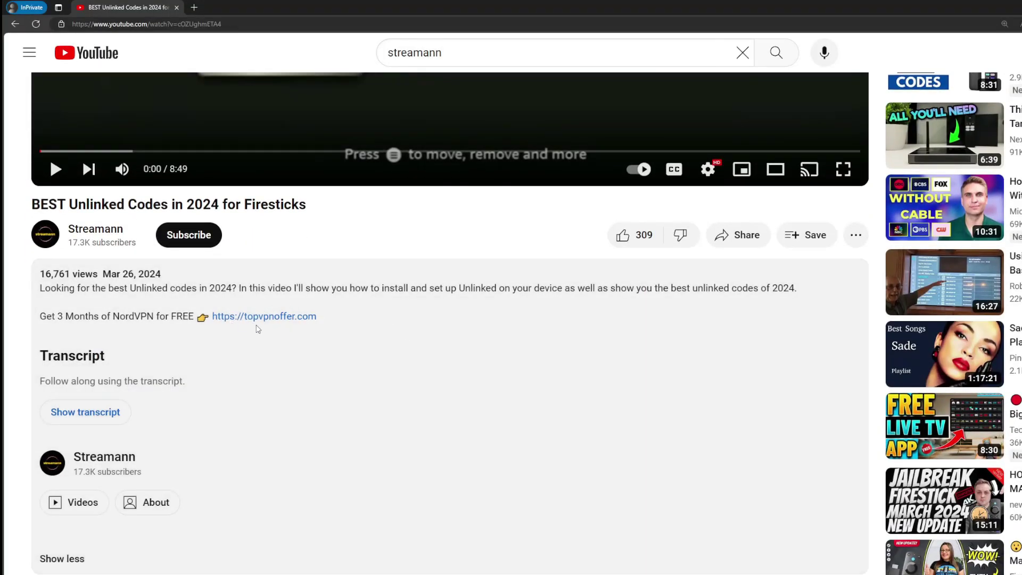
{"action": "scroll", "coordinate": [251, 330], "scroll_direction": "down", "scroll_amount": 5}
{"action": "left_click_drag", "start_coordinate": [388, 434], "coordinate": [270, 427]}
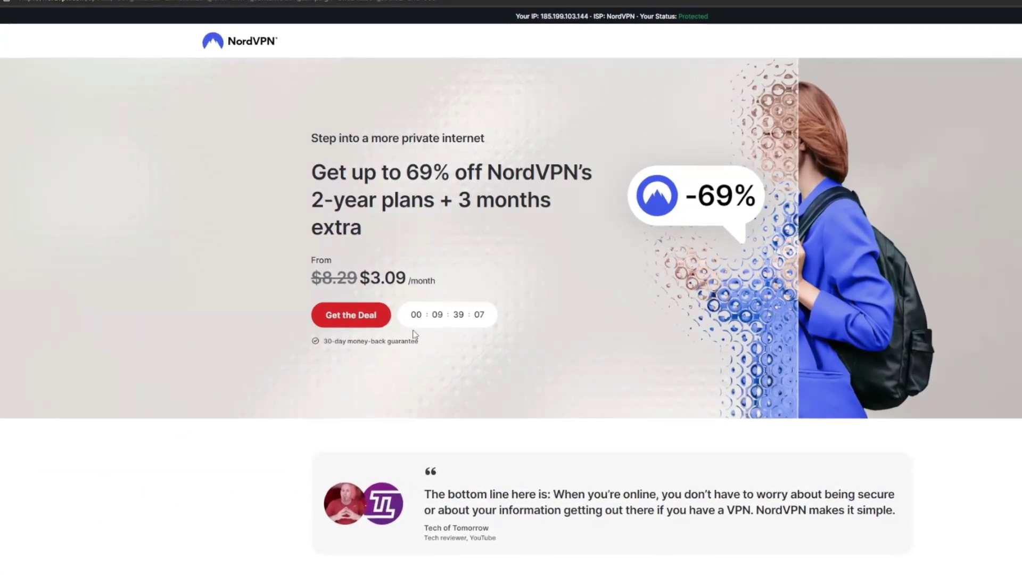
{"action": "left_click_drag", "start_coordinate": [458, 200], "coordinate": [562, 214]}
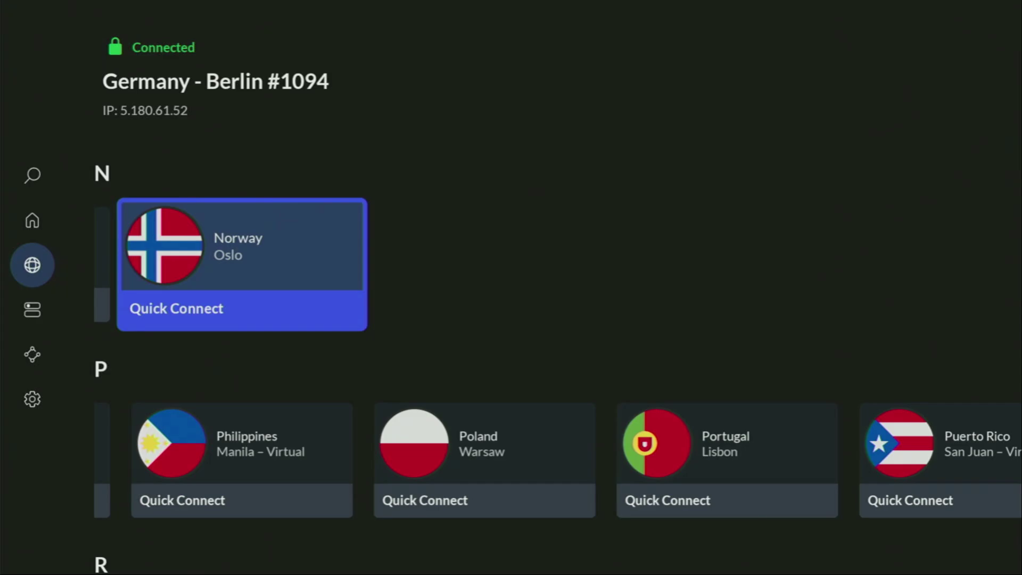
Step: Scroll NordVPN's country list back up through the L, J-K and I countries to H
{"action": "key", "text": "Up"}
{"action": "key", "text": "Up"}
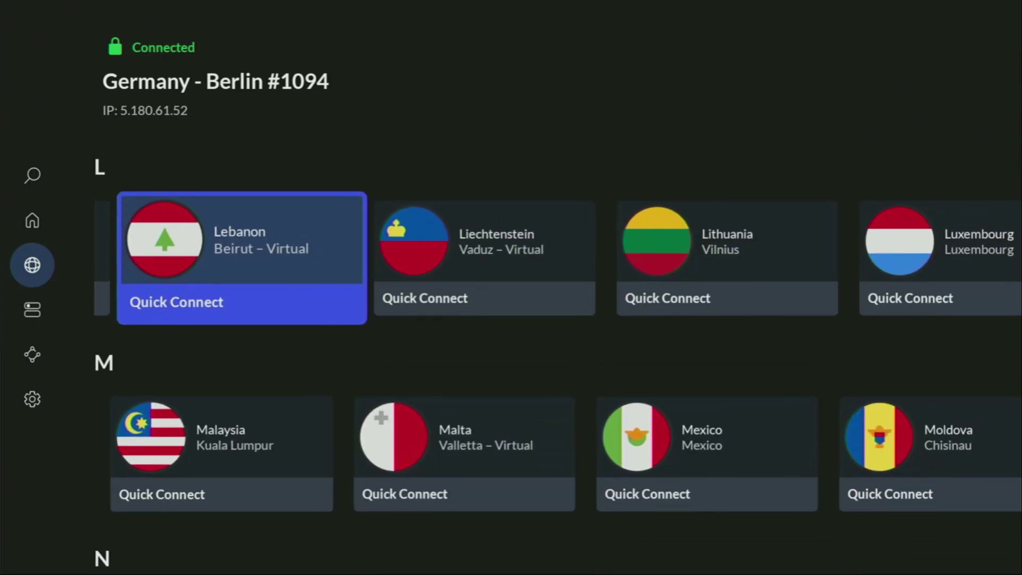
{"action": "key", "text": "Right"}
{"action": "key", "text": "Right"}
{"action": "key", "text": "Right"}
{"action": "key", "text": "Up"}
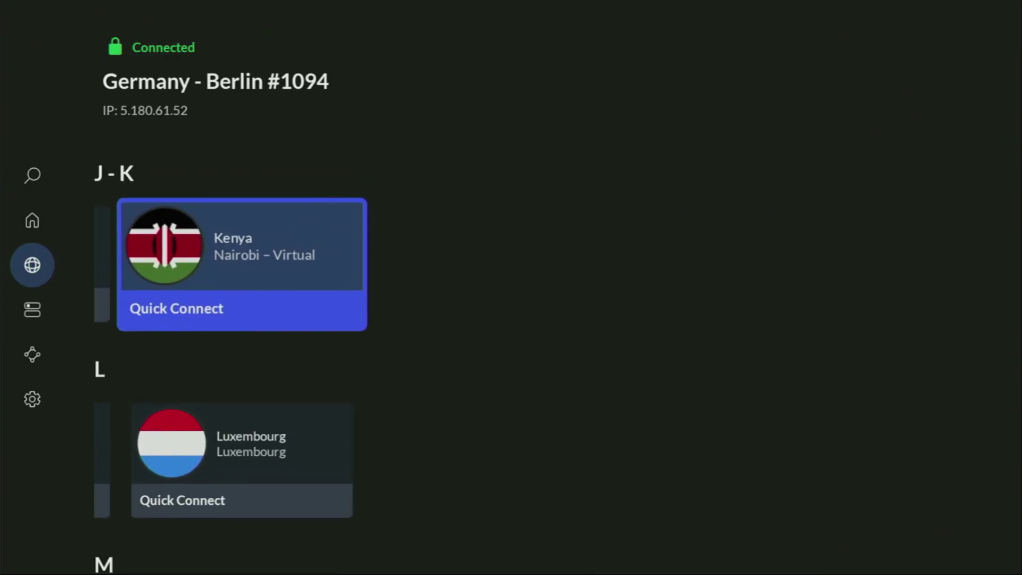
{"action": "key", "text": "Left"}
{"action": "key", "text": "Left"}
{"action": "key", "text": "Left"}
{"action": "key", "text": "Left"}
{"action": "key", "text": "Left"}
{"action": "key", "text": "Right"}
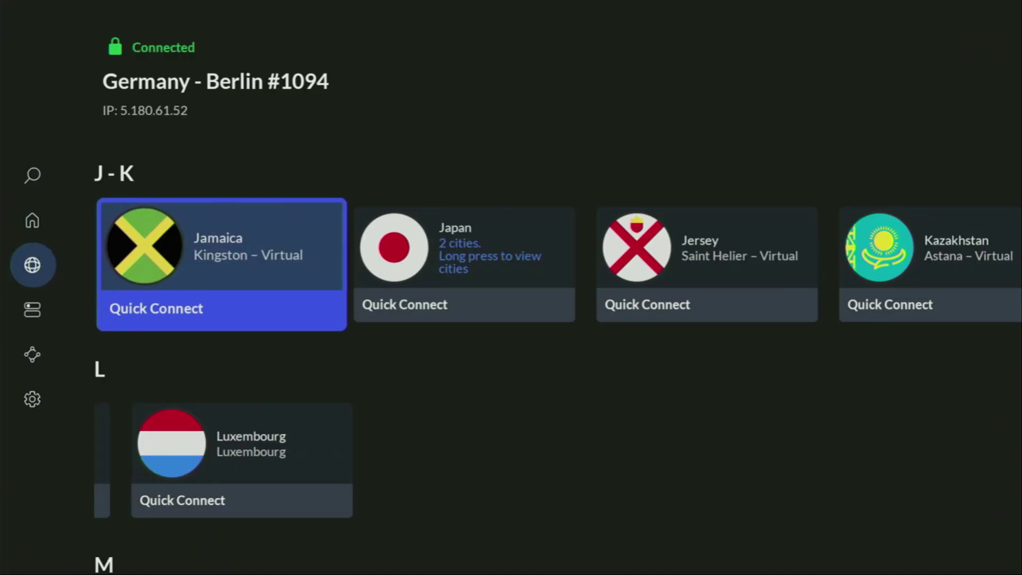
{"action": "key", "text": "Up"}
{"action": "key", "text": "Up"}
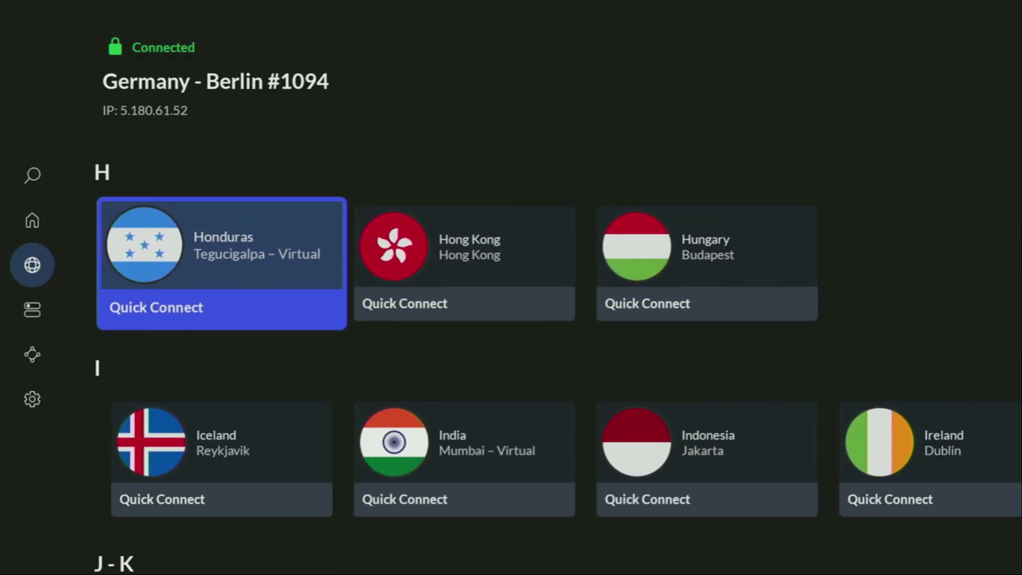
{"action": "key", "text": "Right"}
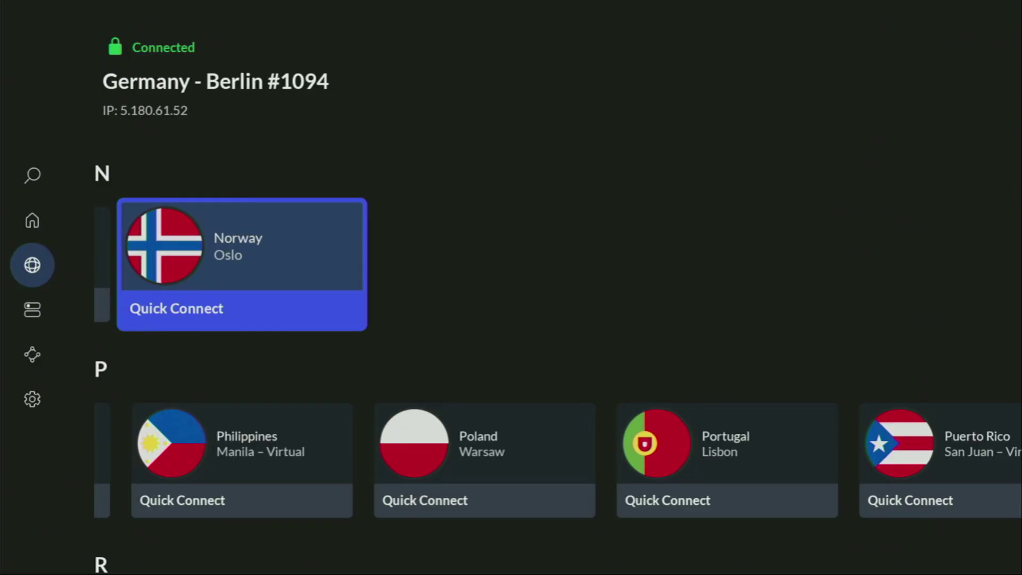
Step: Launch the Downloader app from the home screen's full list of installed apps
{"action": "key", "text": "Home"}
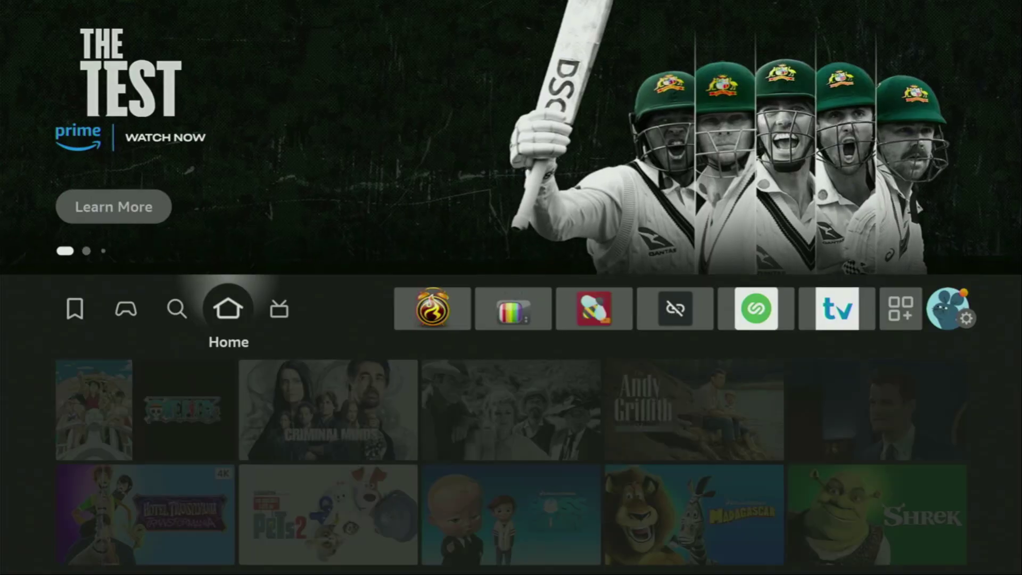
{"action": "key", "text": "Right"}
{"action": "key", "text": "Right"}
{"action": "key", "text": "Right"}
{"action": "key", "text": "Right"}
{"action": "key", "text": "Right"}
{"action": "key", "text": "Right"}
{"action": "key", "text": "Right"}
{"action": "key", "text": "Right"}
{"action": "key", "text": "Return"}
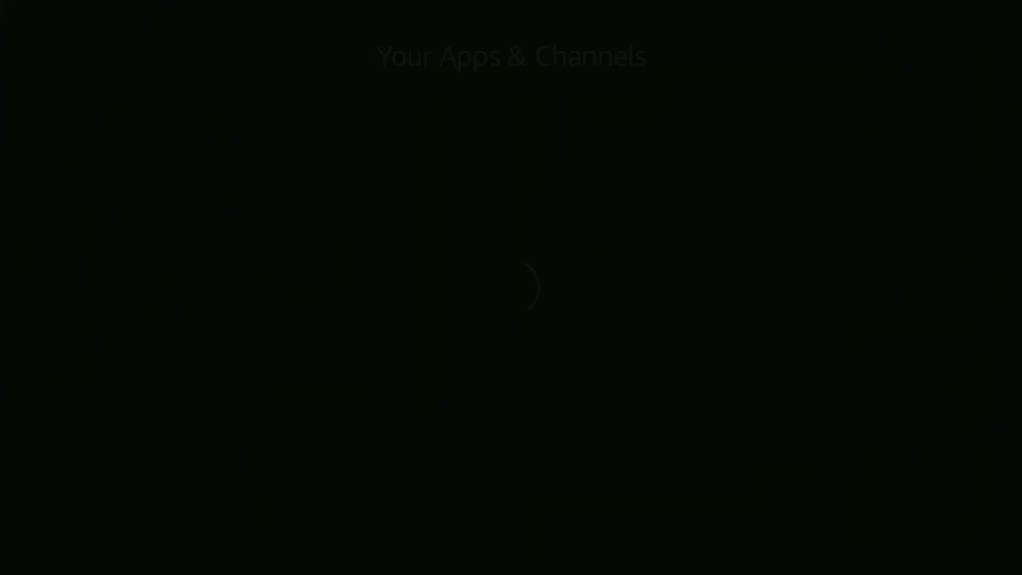
{"action": "key", "text": "Down"}
{"action": "key", "text": "Down"}
{"action": "key", "text": "Right"}
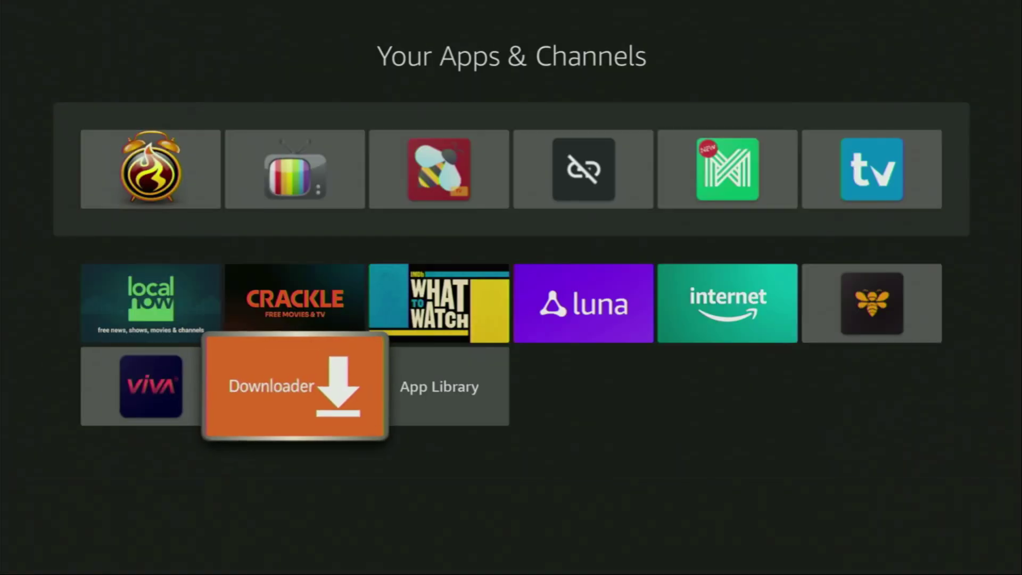
{"action": "key", "text": "Return"}
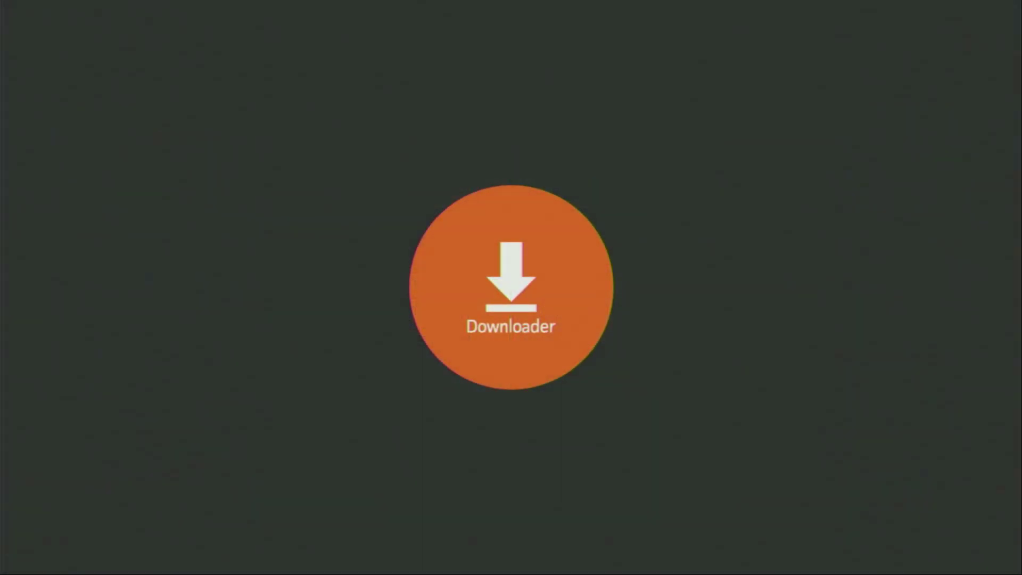
Step: Dismiss Downloader's welcome message and select the Home section's URL field
{"action": "key", "text": "Return"}
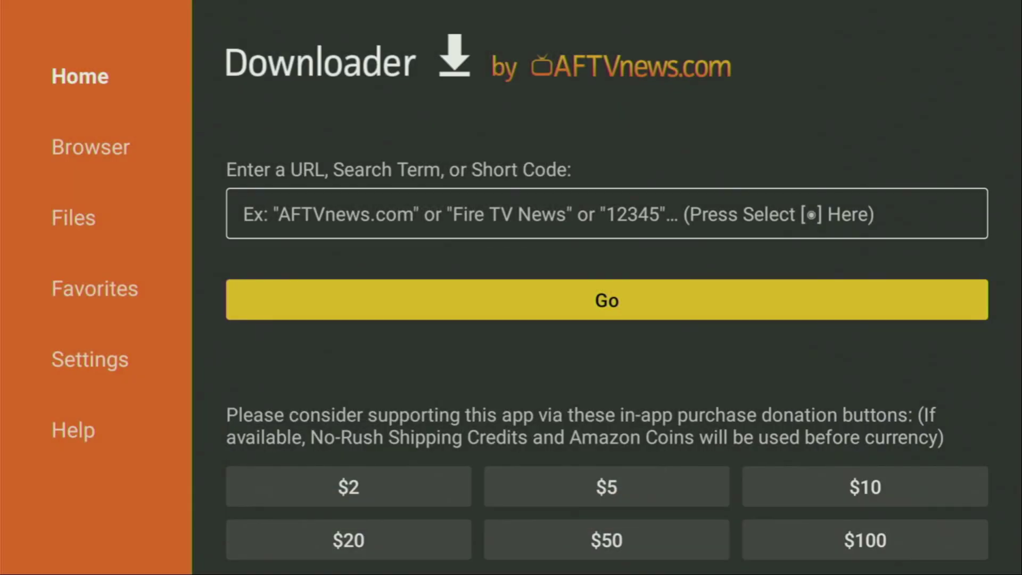
{"action": "key", "text": "Left"}
{"action": "key", "text": "Up"}
{"action": "key", "text": "Up"}
{"action": "key", "text": "Up"}
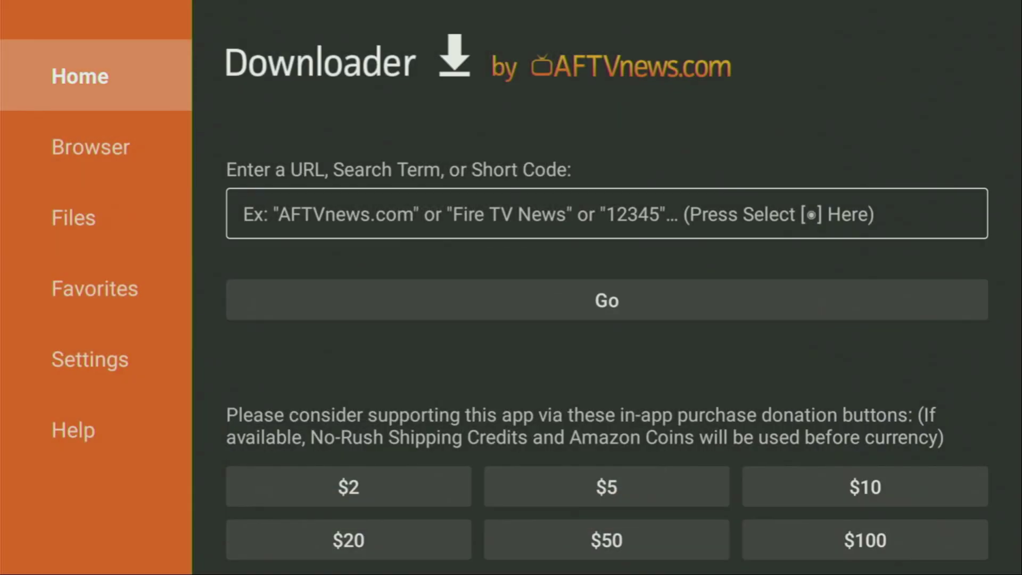
{"action": "key", "text": "Right"}
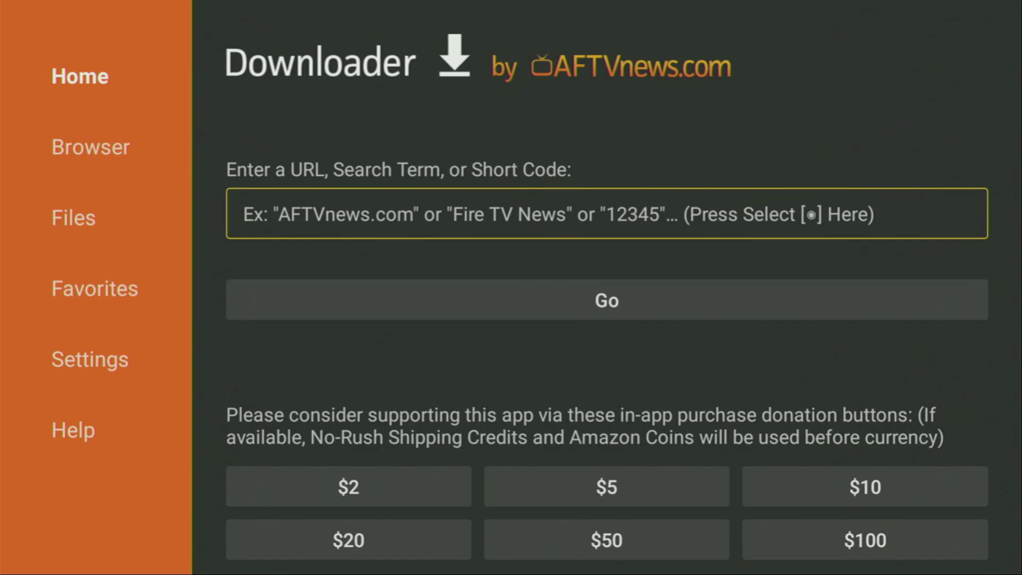
Step: Enter the address 'tivimate.com' in Downloader's URL field using the on-screen keyboard
{"action": "key", "text": "Return"}
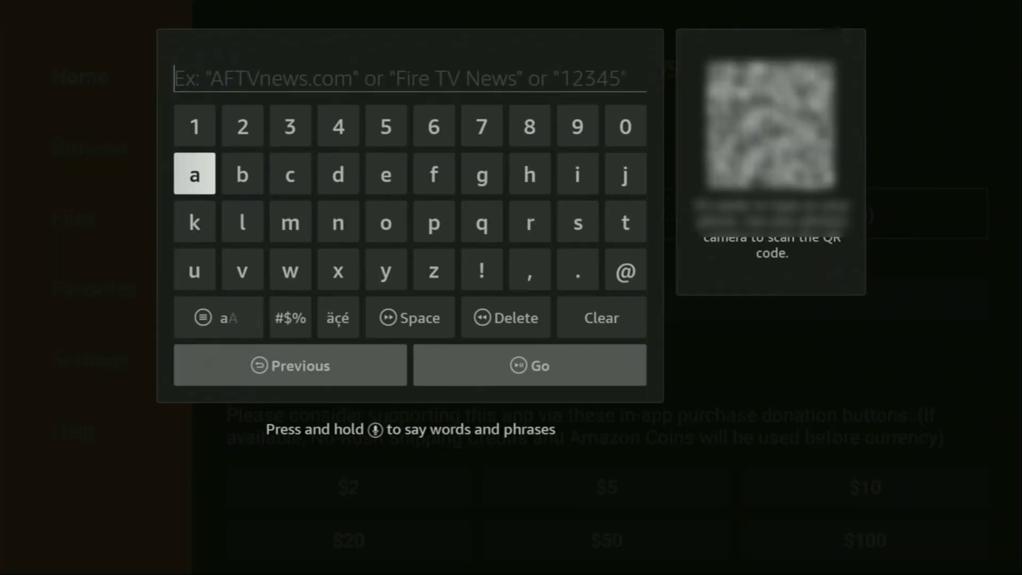
{"action": "key", "text": "Down"}
{"action": "key", "text": "Right"}
{"action": "key", "text": "Right"}
{"action": "key", "text": "Right"}
{"action": "key", "text": "Right"}
{"action": "key", "text": "Right"}
{"action": "key", "text": "Right"}
{"action": "key", "text": "Right"}
{"action": "key", "text": "Right"}
{"action": "key", "text": "Right"}
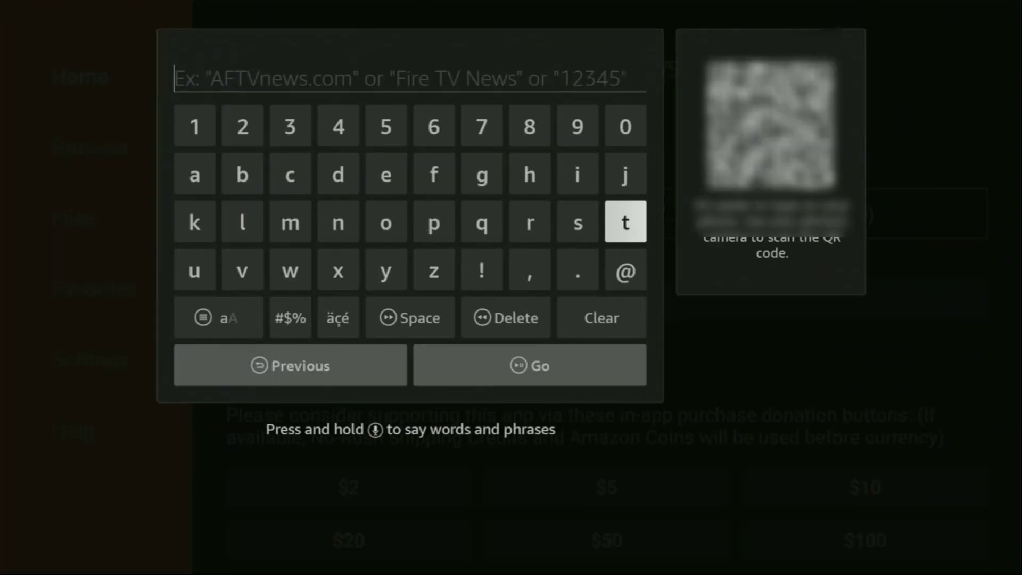
{"action": "key", "text": "Return"}
{"action": "key", "text": "Up"}
{"action": "key", "text": "Left"}
{"action": "key", "text": "Return"}
{"action": "key", "text": "Down"}
{"action": "key", "text": "Down"}
{"action": "key", "text": "Left"}
{"action": "key", "text": "Left"}
{"action": "key", "text": "Left"}
{"action": "key", "text": "Left"}
{"action": "key", "text": "Left"}
{"action": "key", "text": "Left"}
{"action": "key", "text": "Left"}
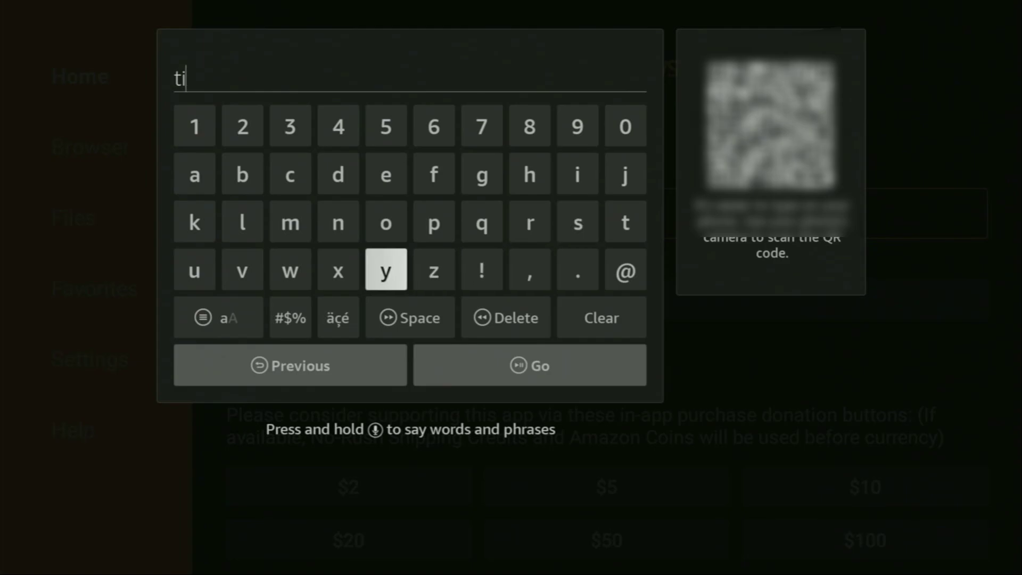
{"action": "key", "text": "Return"}
{"action": "key", "text": "Up"}
{"action": "key", "text": "Right"}
{"action": "key", "text": "Right"}
{"action": "key", "text": "Right"}
{"action": "key", "text": "Right"}
{"action": "key", "text": "Right"}
{"action": "key", "text": "Right"}
{"action": "key", "text": "Right"}
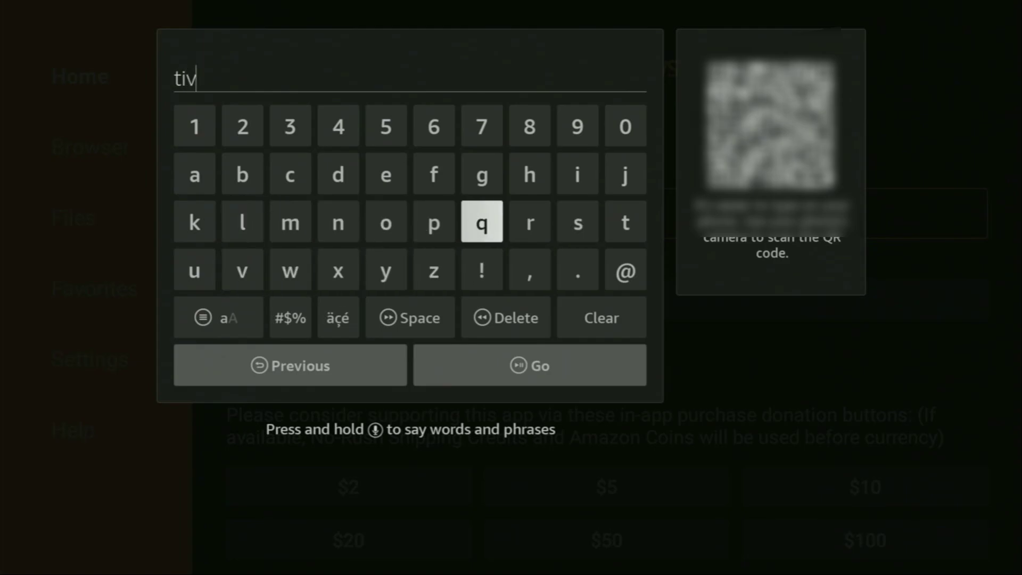
{"action": "key", "text": "Up"}
{"action": "key", "text": "Return"}
{"action": "key", "text": "Down"}
{"action": "key", "text": "Left"}
{"action": "key", "text": "Left"}
{"action": "key", "text": "Left"}
{"action": "key", "text": "Left"}
{"action": "key", "text": "Left"}
{"action": "key", "text": "Left"}
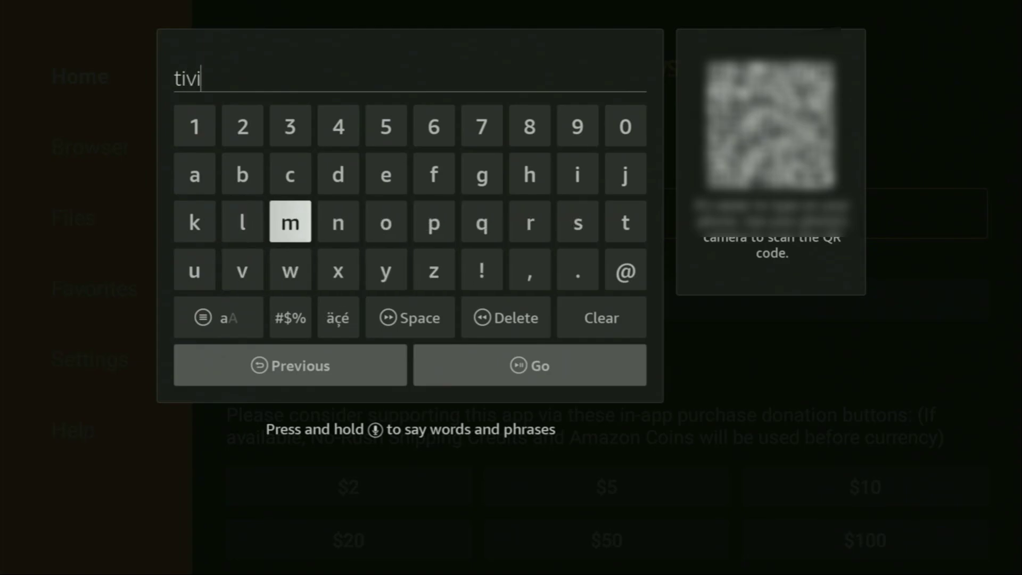
{"action": "key", "text": "Return"}
{"action": "key", "text": "Up"}
{"action": "key", "text": "Left"}
{"action": "key", "text": "Left"}
{"action": "key", "text": "Down"}
{"action": "key", "text": "Left"}
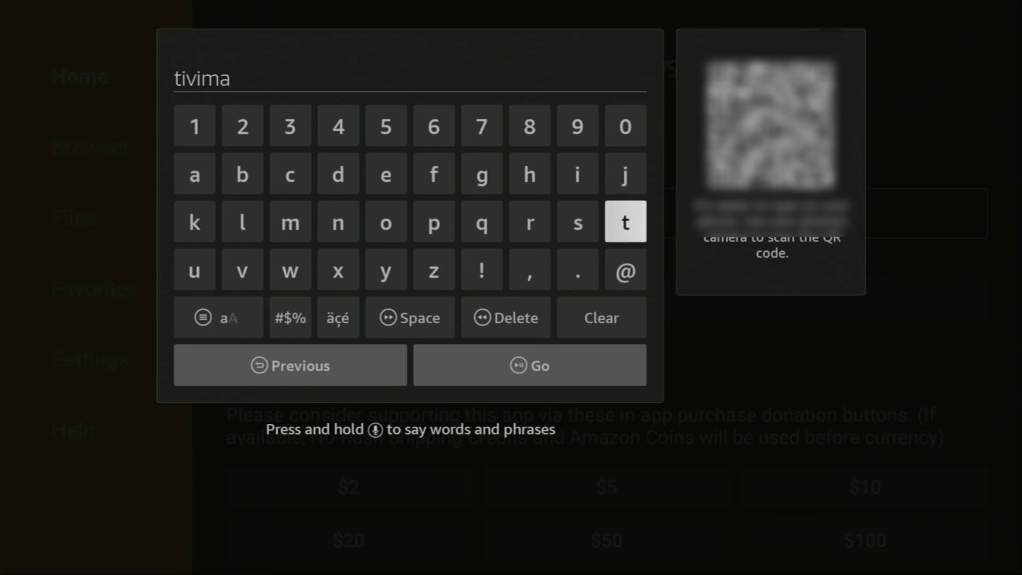
{"action": "key", "text": "Return"}
{"action": "key", "text": "Up"}
{"action": "key", "text": "Left"}
{"action": "key", "text": "Left"}
{"action": "key", "text": "Left"}
{"action": "key", "text": "Left"}
{"action": "key", "text": "Left"}
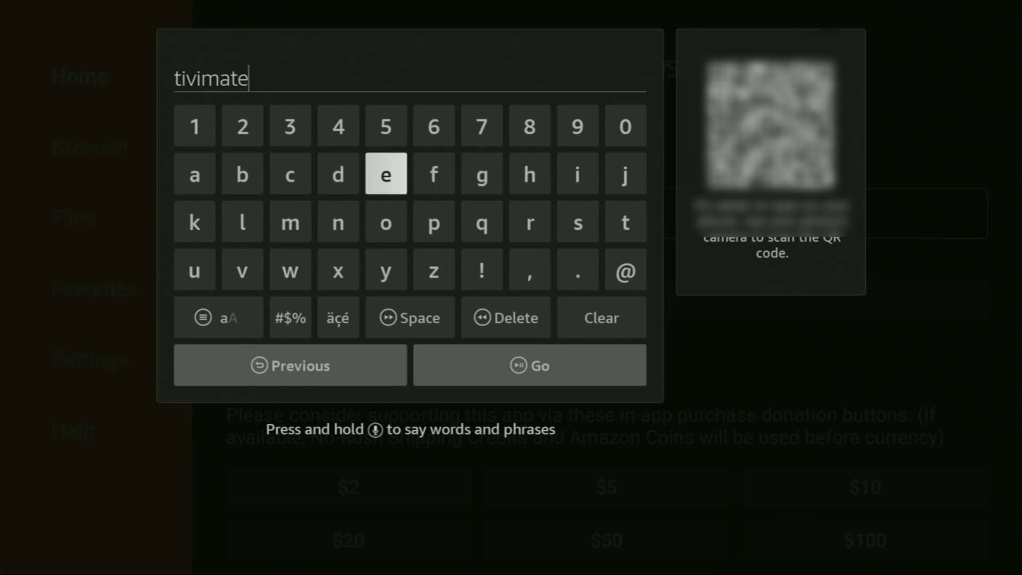
{"action": "key", "text": "Down"}
{"action": "key", "text": "Down"}
{"action": "key", "text": "Right"}
{"action": "key", "text": "Right"}
{"action": "key", "text": "Right"}
{"action": "key", "text": "Right"}
{"action": "key", "text": "Return"}
{"action": "key", "text": "Up"}
{"action": "key", "text": "Up"}
{"action": "key", "text": "Left"}
{"action": "key", "text": "Left"}
{"action": "key", "text": "Left"}
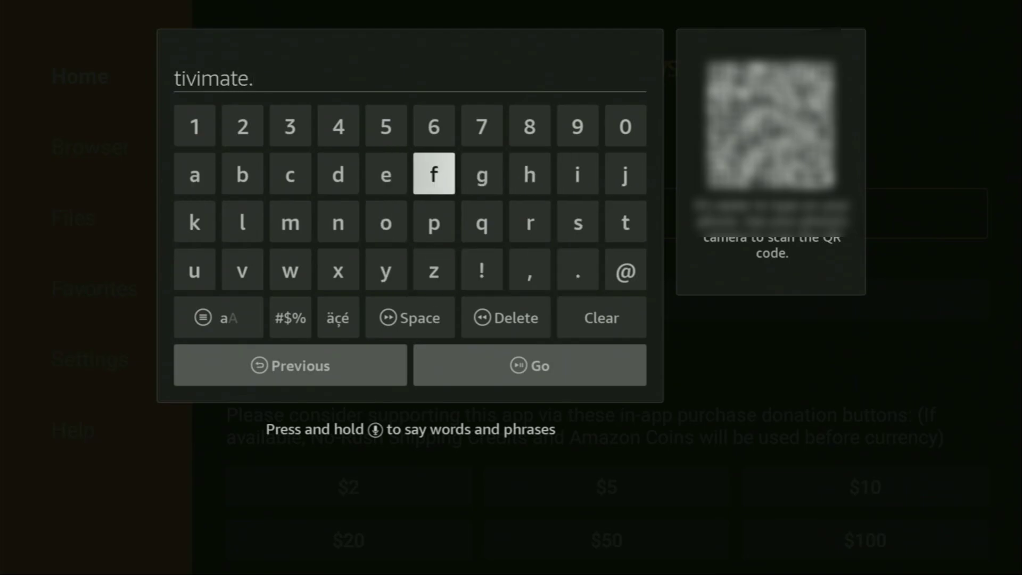
{"action": "key", "text": "Left"}
{"action": "key", "text": "Left"}
{"action": "key", "text": "Return"}
{"action": "key", "text": "Down"}
{"action": "key", "text": "Right"}
{"action": "key", "text": "Right"}
{"action": "key", "text": "Return"}
{"action": "key", "text": "Left"}
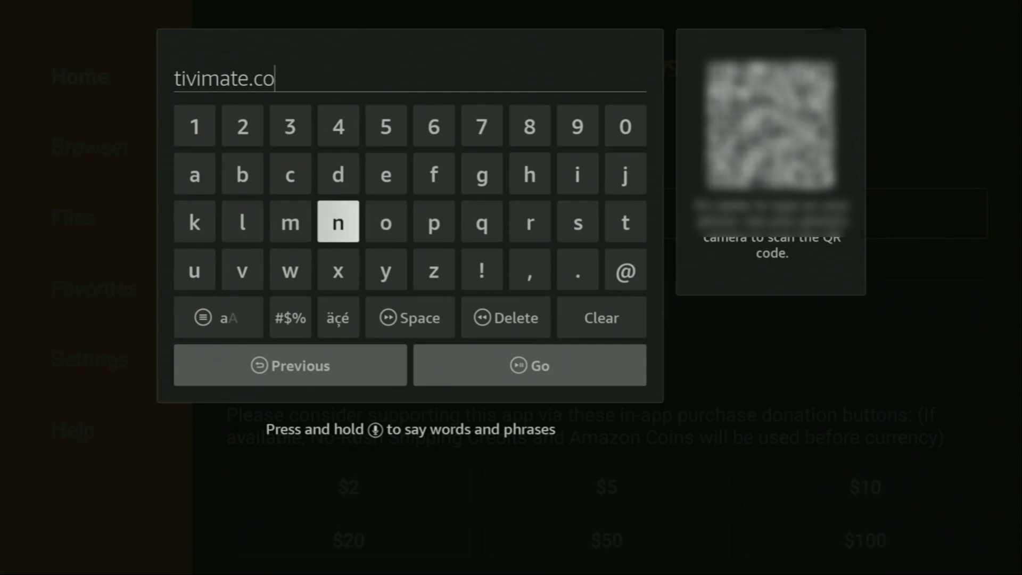
{"action": "key", "text": "Left"}
Step: Submit the address with Go to load the tivimate.com home page
{"action": "key", "text": "Return"}
{"action": "key", "text": "Down"}
{"action": "key", "text": "Down"}
{"action": "key", "text": "Right"}
{"action": "key", "text": "Down"}
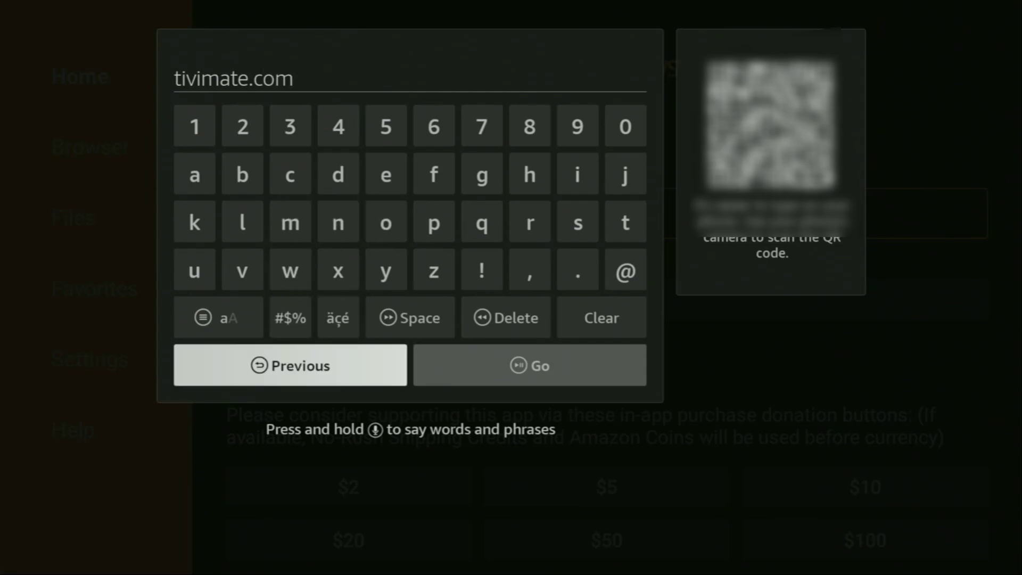
{"action": "key", "text": "Right"}
{"action": "key", "text": "Return"}
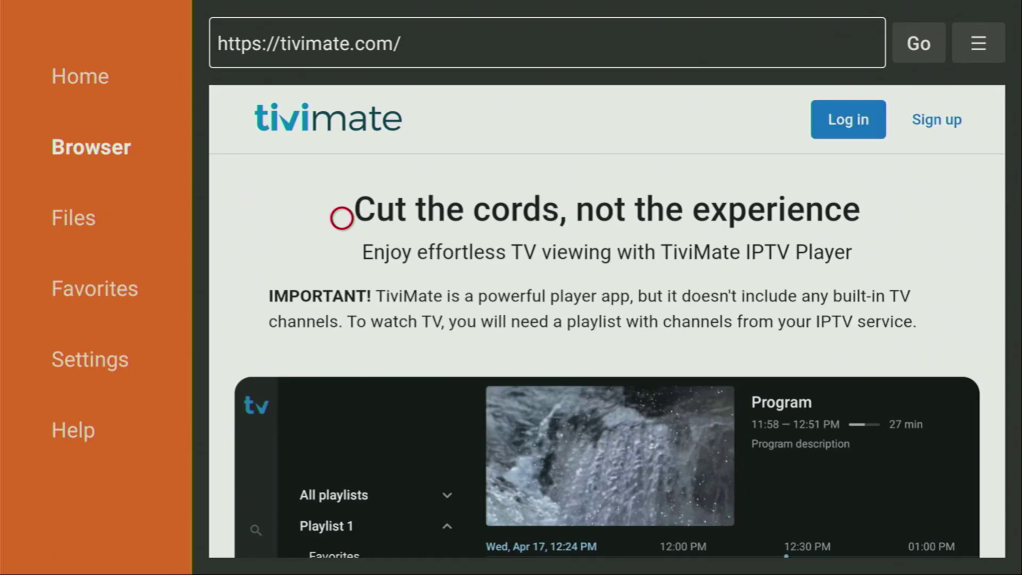
Step: Scroll to the Download now section and download the 12.4 MB TiviMate APK
{"action": "key", "text": "Down"}
{"action": "key", "text": "Down"}
{"action": "key", "text": "Down"}
{"action": "key", "text": "Down"}
{"action": "key", "text": "Down"}
{"action": "key", "text": "Down"}
{"action": "key", "text": "Down"}
{"action": "key", "text": "Down"}
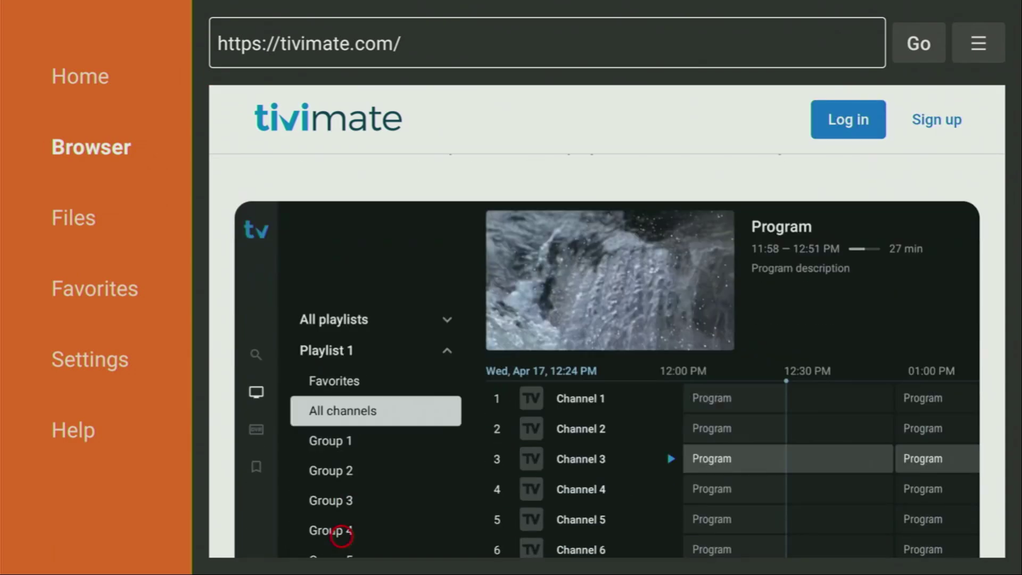
{"action": "key", "text": "Down"}
{"action": "key", "text": "Down"}
{"action": "key", "text": "Down"}
{"action": "key", "text": "Down"}
{"action": "key", "text": "Down"}
{"action": "key", "text": "Down"}
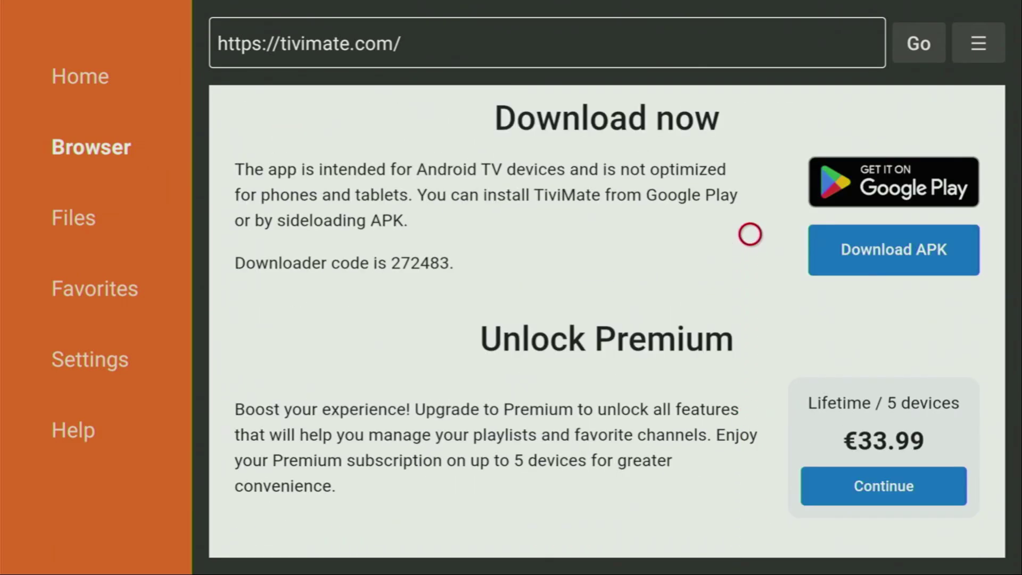
{"action": "left_click", "coordinate": [883, 234]}
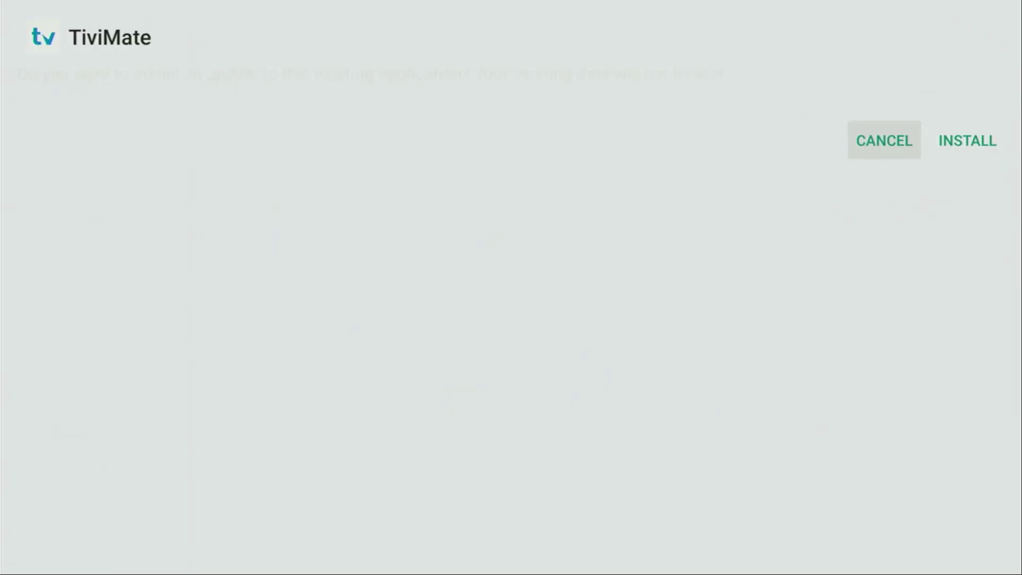
Step: Install the TiviMate update, then choose DONE once App installed appears
{"action": "key", "text": "Right"}
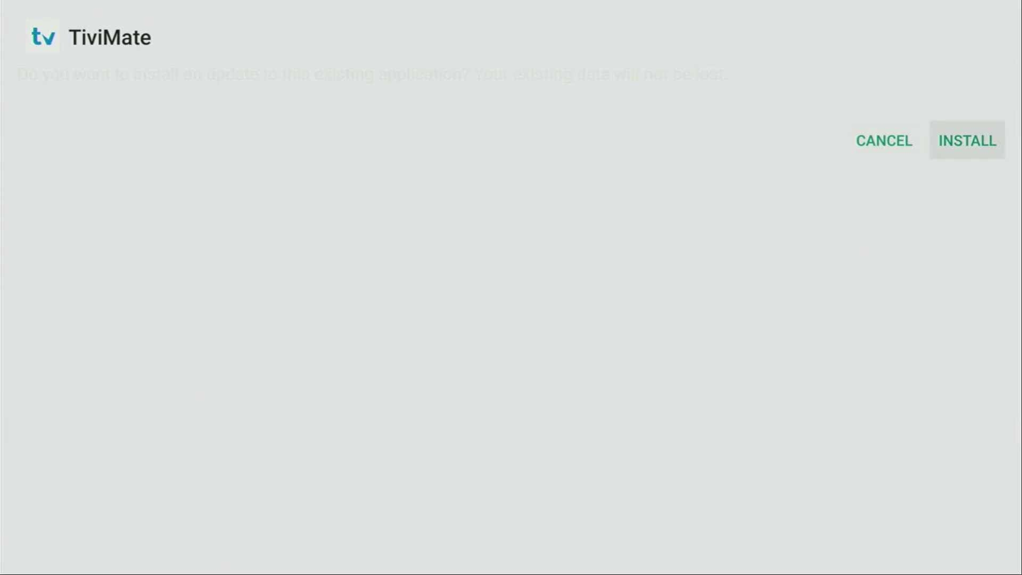
{"action": "key", "text": "Return"}
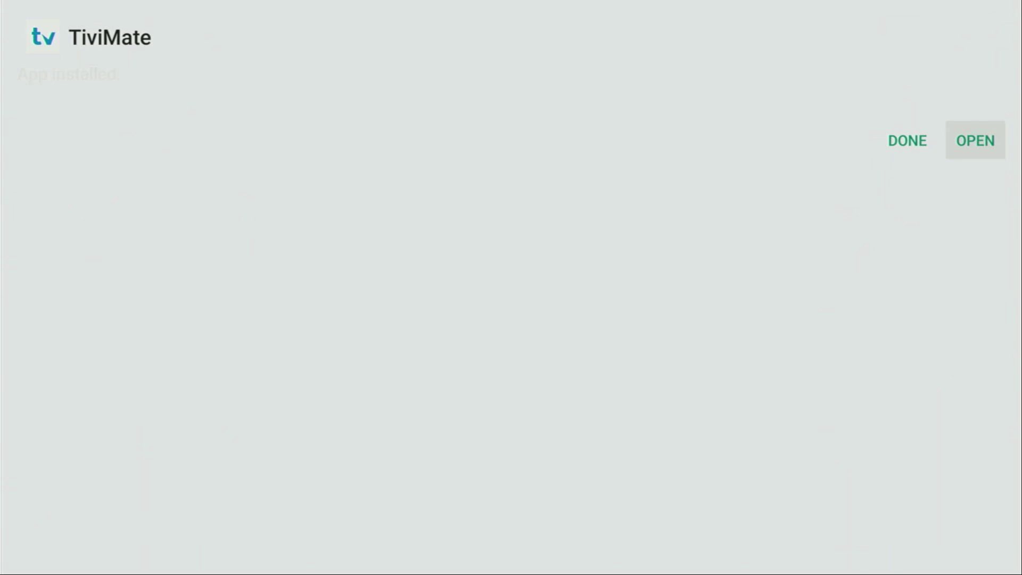
{"action": "key", "text": "Left"}
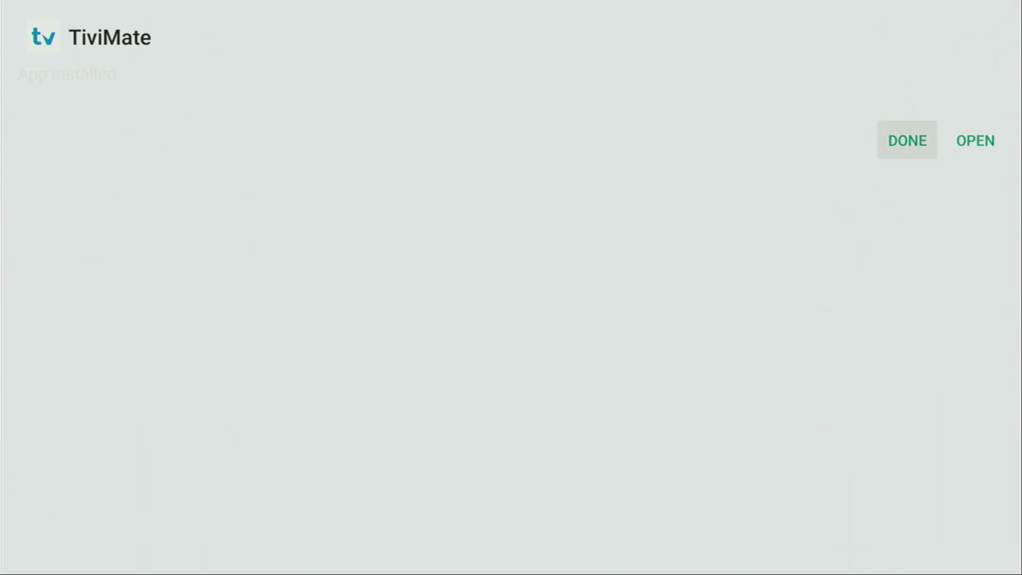
{"action": "key", "text": "Return"}
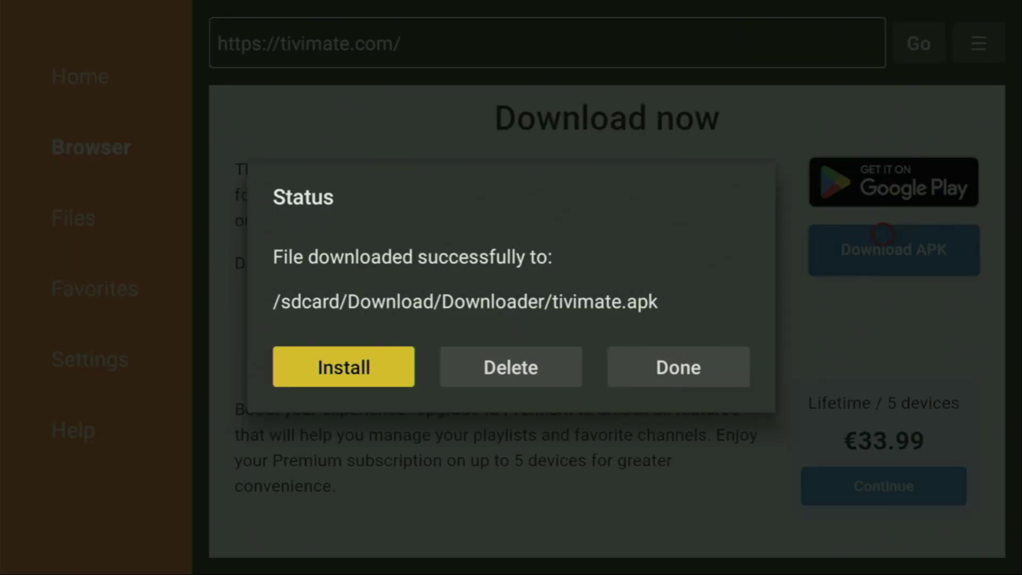
Step: Delete the downloaded tivimate.apk, confirm it, and go to the Fire TV home screen
{"action": "key", "text": "Right"}
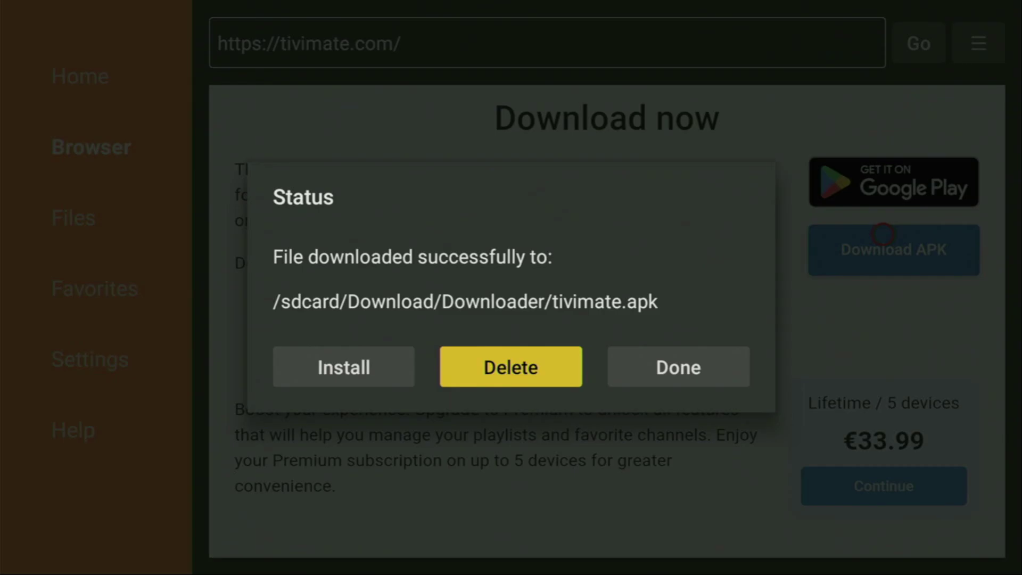
{"action": "key", "text": "Return"}
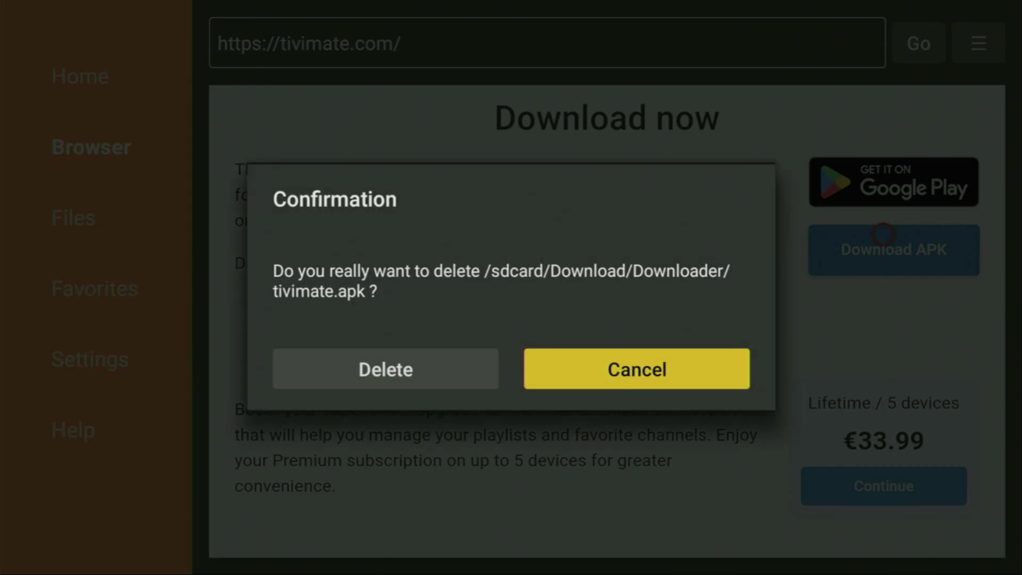
{"action": "key", "text": "Left"}
{"action": "key", "text": "Return"}
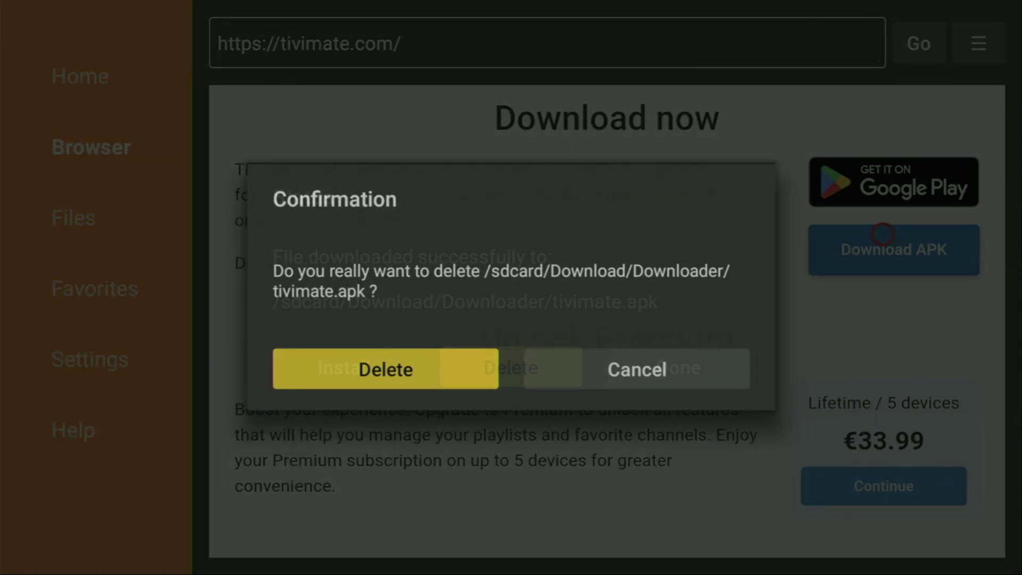
{"action": "key", "text": "Down"}
{"action": "key", "text": "Down"}
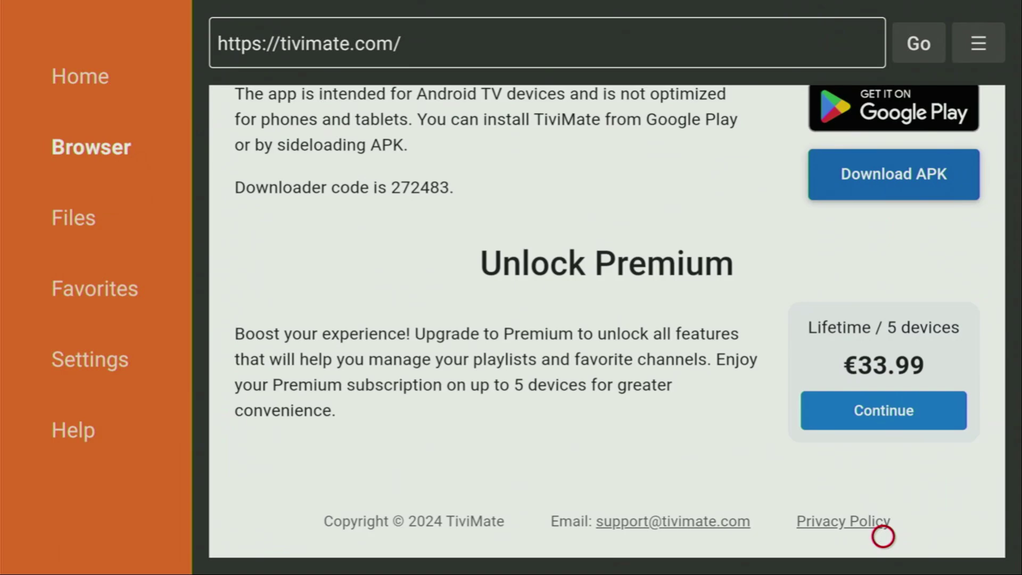
{"action": "key", "text": "Home"}
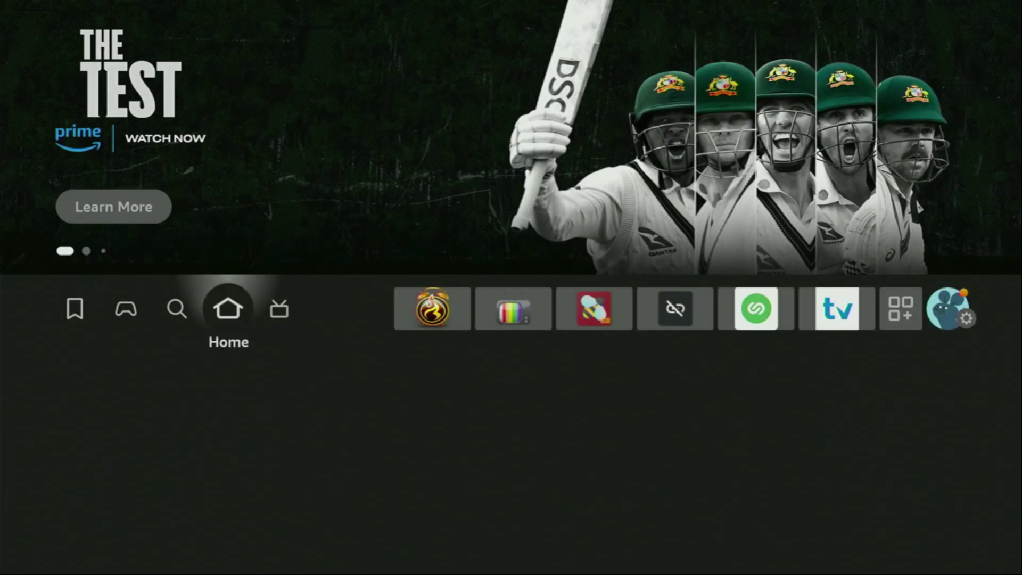
Step: Open the installed apps grid and find the new TiviMate tile and Downloader
{"action": "key", "text": "Right"}
{"action": "key", "text": "Right"}
{"action": "key", "text": "Right"}
{"action": "key", "text": "Right"}
{"action": "key", "text": "Right"}
{"action": "key", "text": "Right"}
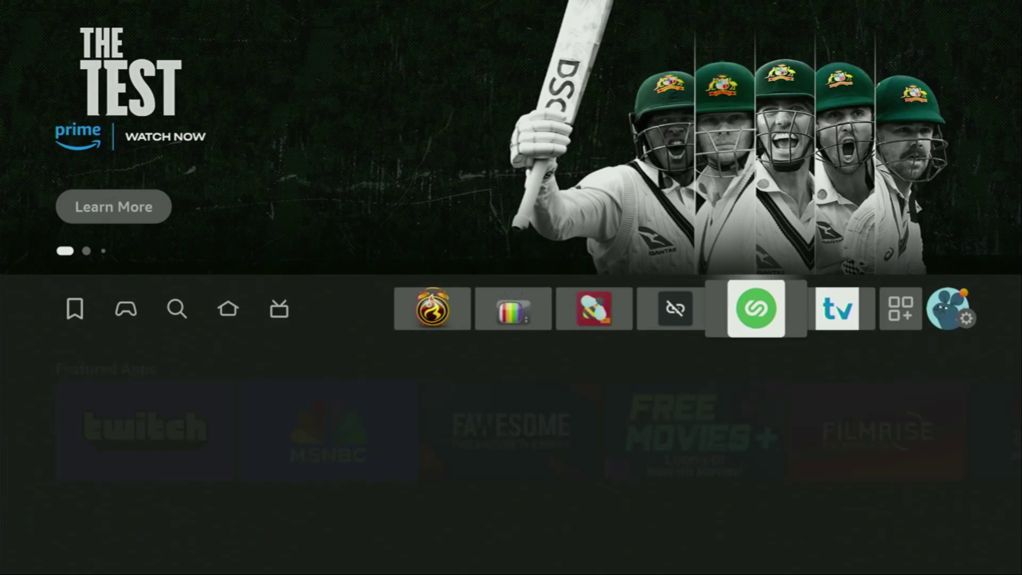
{"action": "key", "text": "Right"}
{"action": "key", "text": "Right"}
{"action": "key", "text": "Return"}
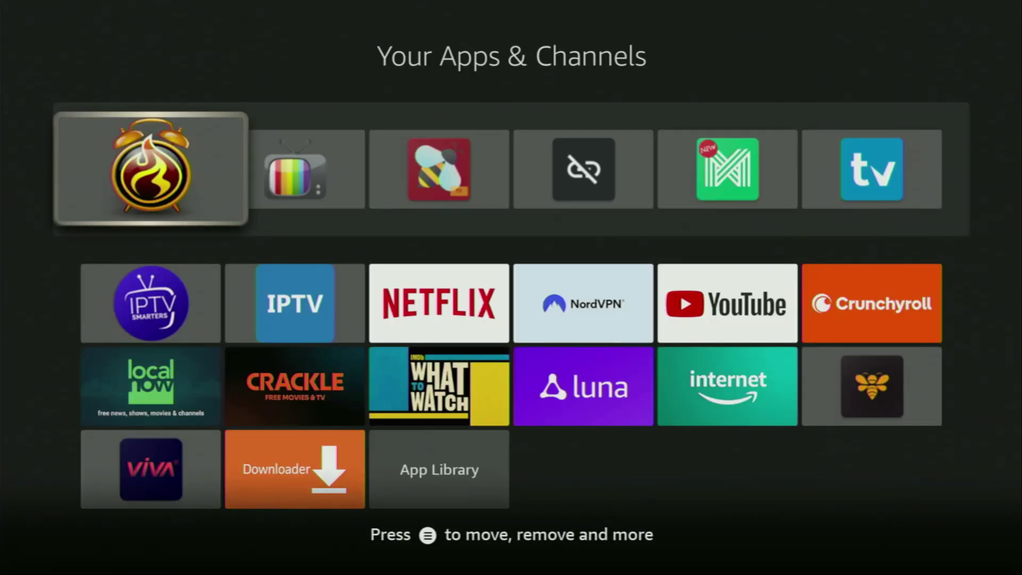
{"action": "key", "text": "Right"}
{"action": "key", "text": "Right"}
{"action": "key", "text": "Right"}
{"action": "key", "text": "Right"}
{"action": "key", "text": "Right"}
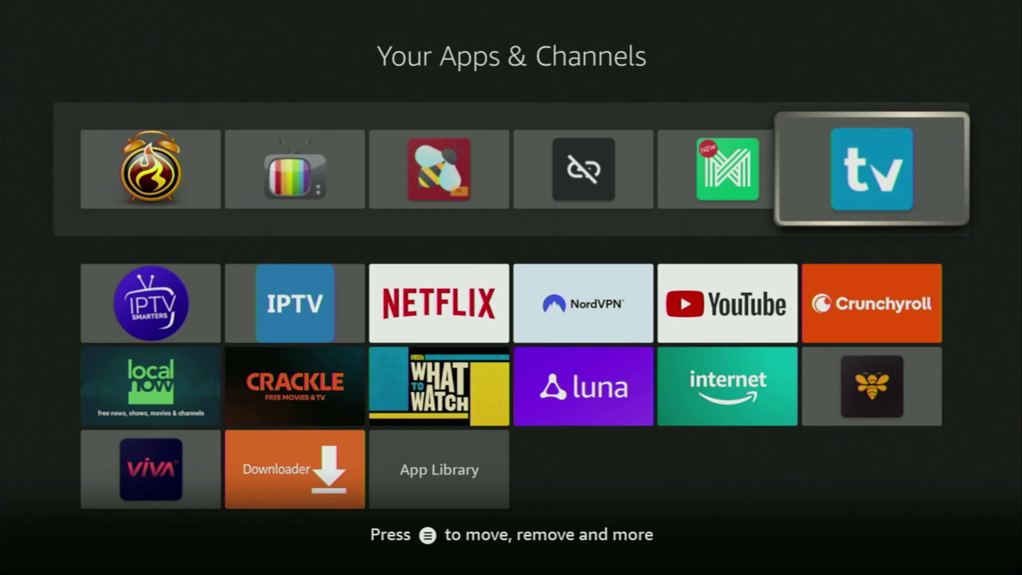
{"action": "key", "text": "Left"}
{"action": "key", "text": "Left"}
{"action": "key", "text": "Left"}
{"action": "key", "text": "Left"}
{"action": "key", "text": "Down"}
{"action": "key", "text": "Down"}
{"action": "key", "text": "Down"}
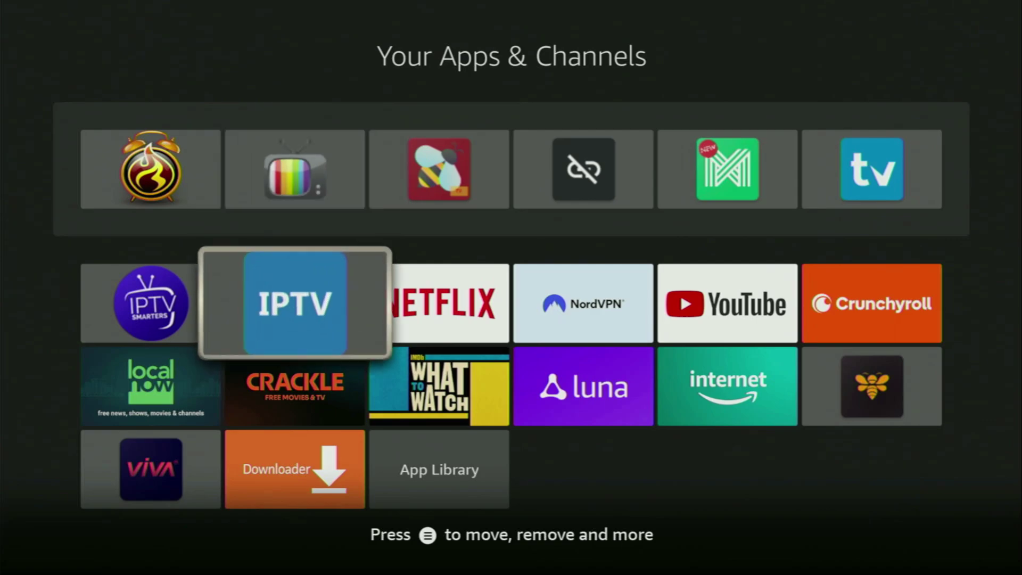